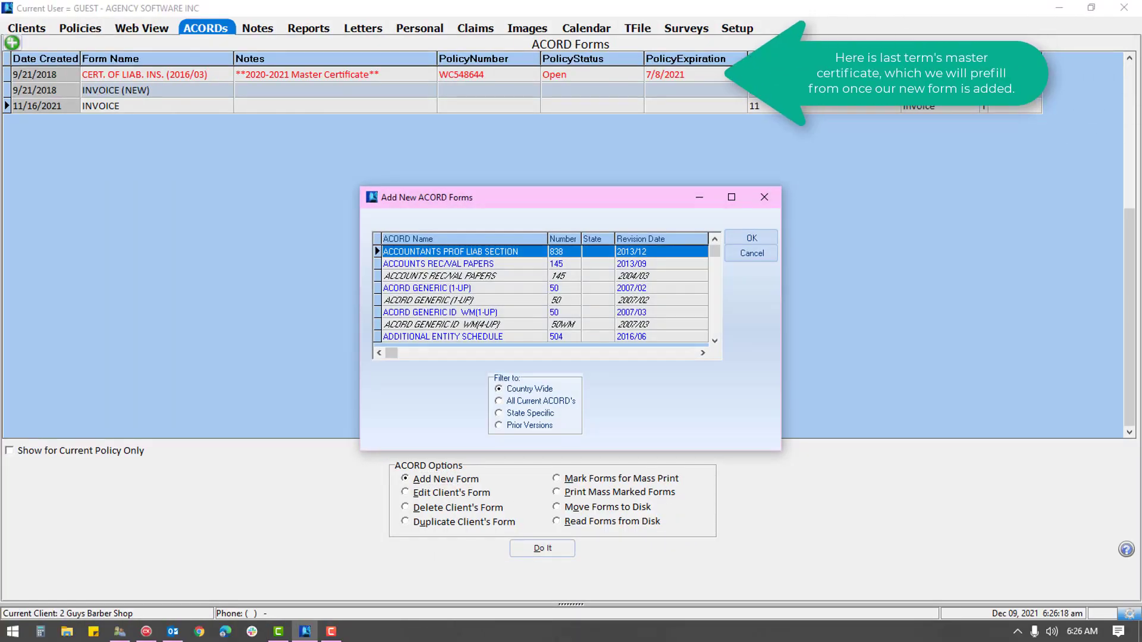
# Step: Add a new CERT. OF LIAB. INS. (2016/03) ACORD form
pyautogui.click(443, 288)
pyautogui.click(437, 312)
pyautogui.press('Return')
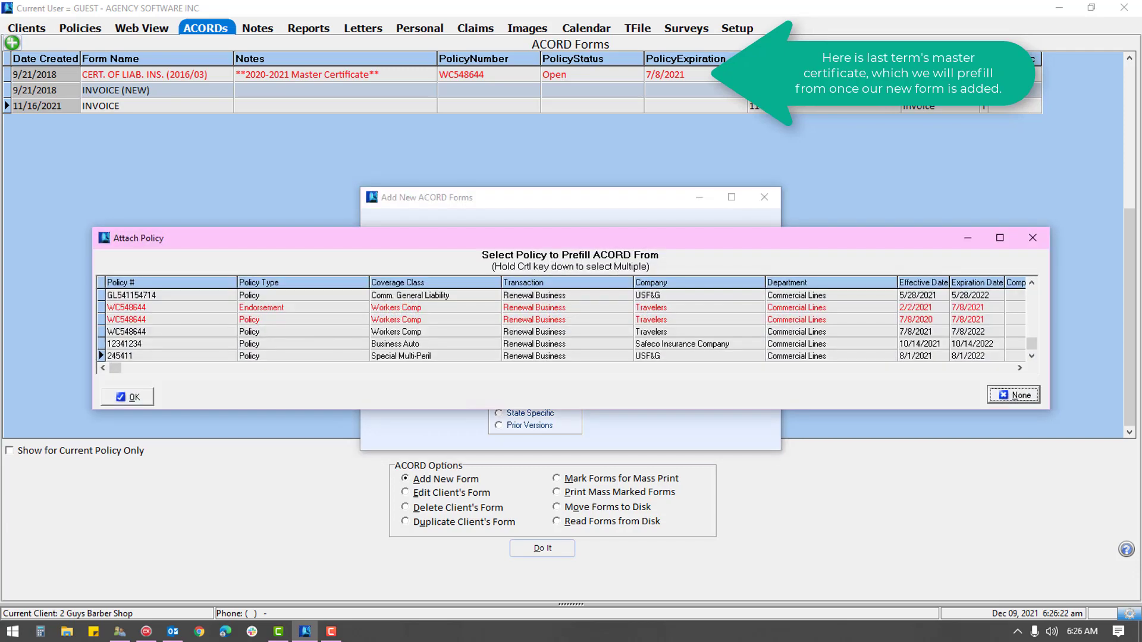
# Step: Attach the four current policies, including the 7/8/2021 workers comp, to prefill the certificate
pyautogui.keyDown('ctrl'); pyautogui.click(127, 295); pyautogui.keyUp('ctrl')
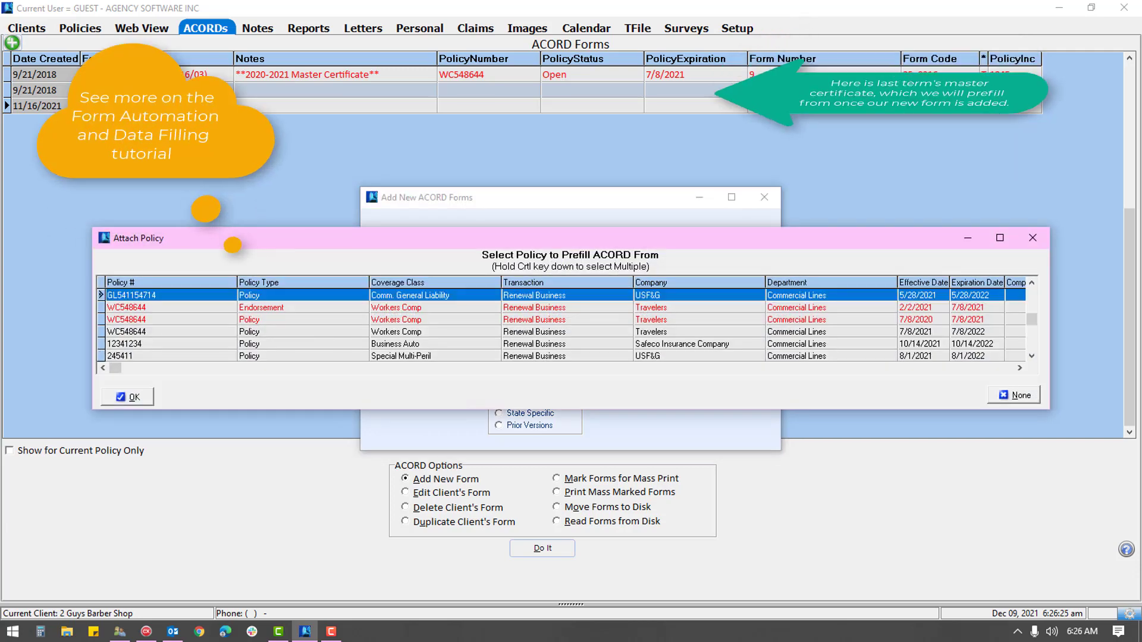
pyautogui.keyDown('ctrl'); pyautogui.click(121, 343); pyautogui.keyUp('ctrl')
pyautogui.keyDown('ctrl'); pyautogui.click(119, 355); pyautogui.keyUp('ctrl')
pyautogui.keyDown('ctrl'); pyautogui.click(126, 331); pyautogui.keyUp('ctrl')
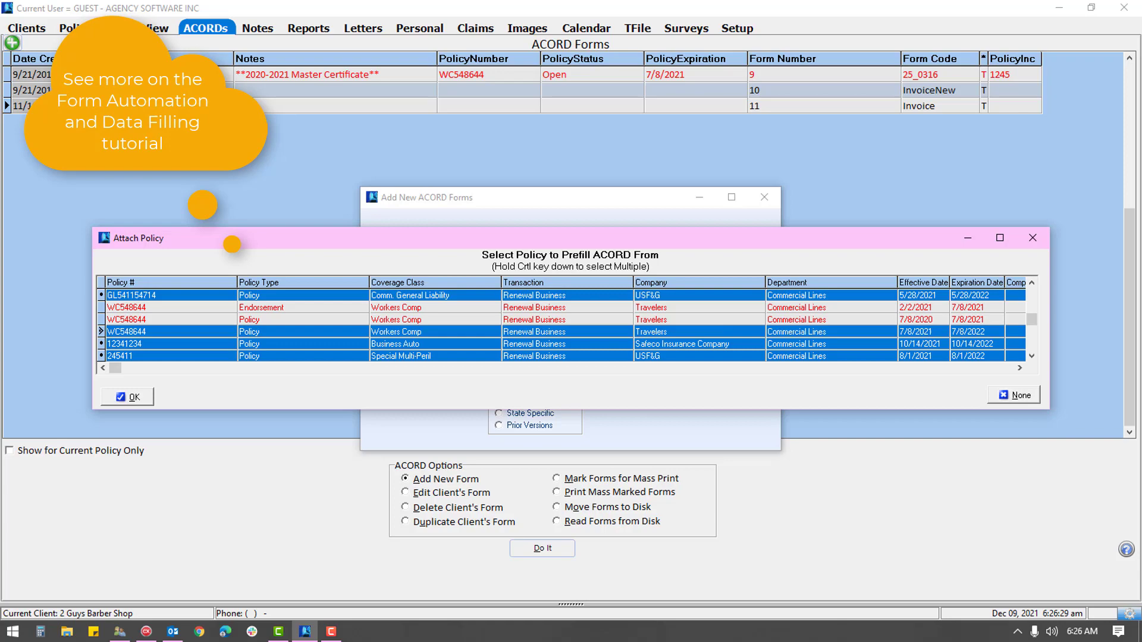
pyautogui.press('Return')
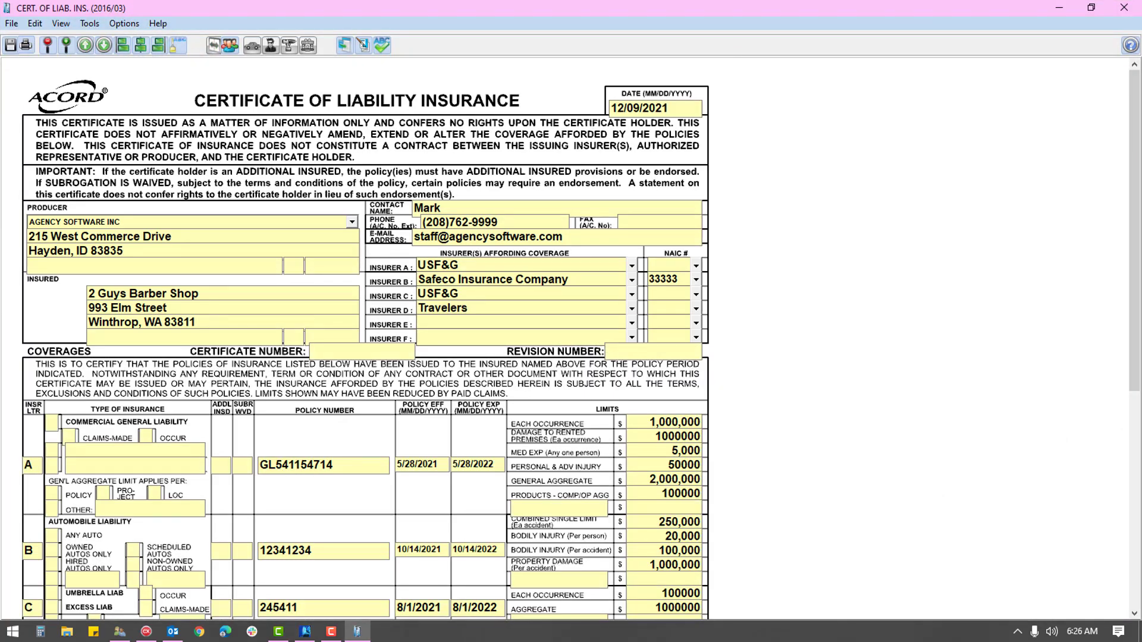
# Step: Prefill from last term's master certificate and copy its holders
pyautogui.scroll(-10, 51, 100)
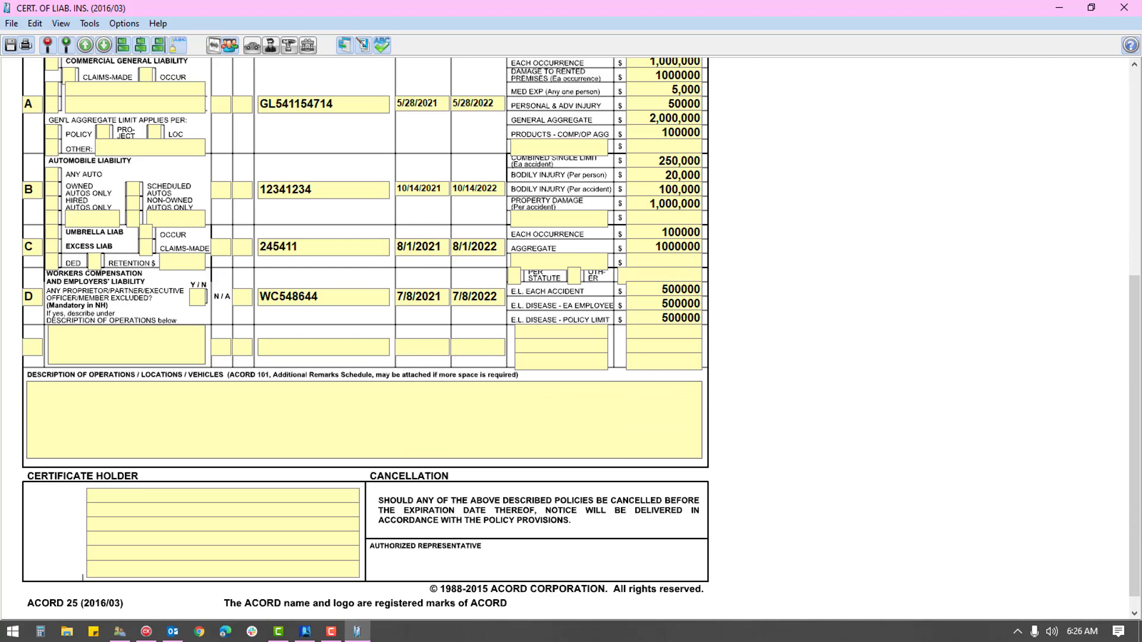
pyautogui.scroll(10, 51, 100)
pyautogui.click(344, 45)
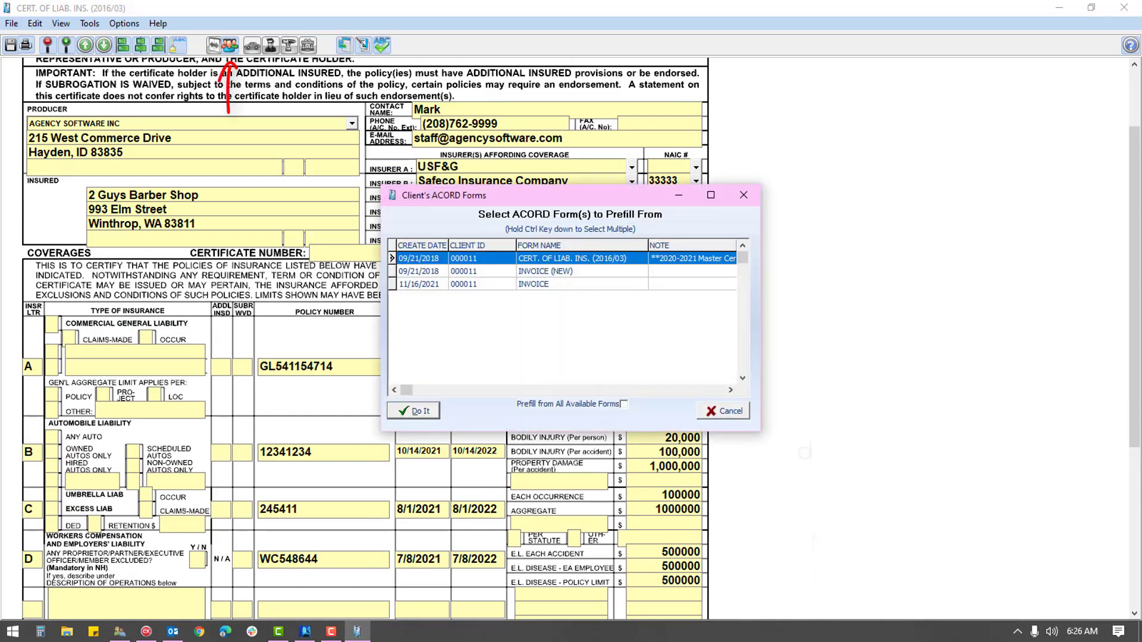
pyautogui.press('Return')
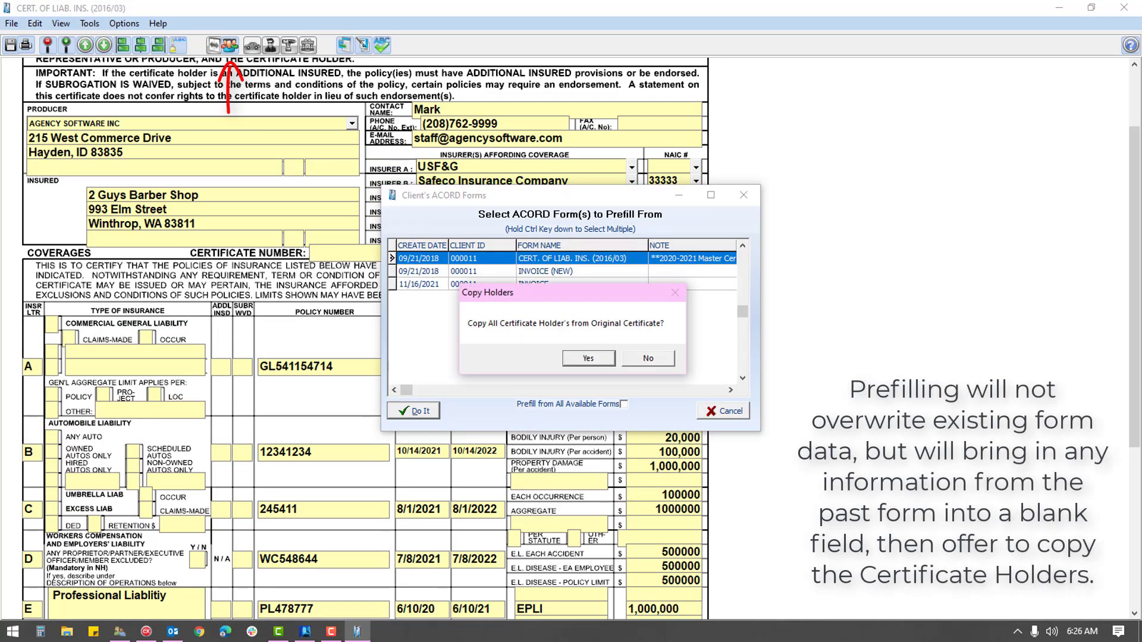
pyautogui.press('Return')
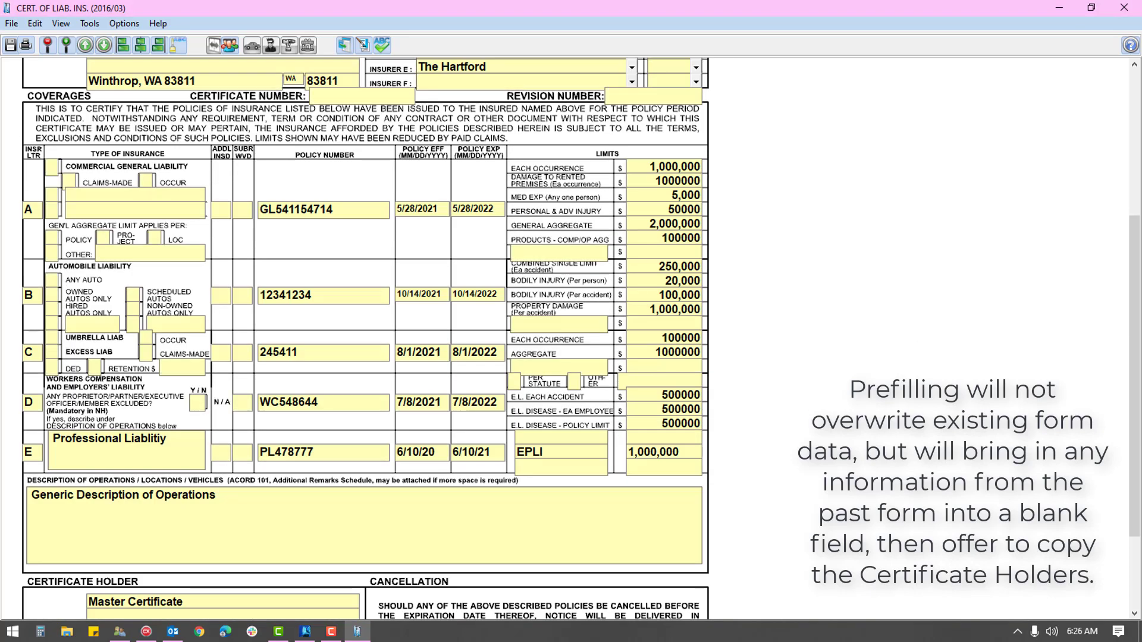
# Step: Set row E's Professional Liability dates to 6/10/2021 effective and 6/10/2022 expiration
pyautogui.click(435, 452)
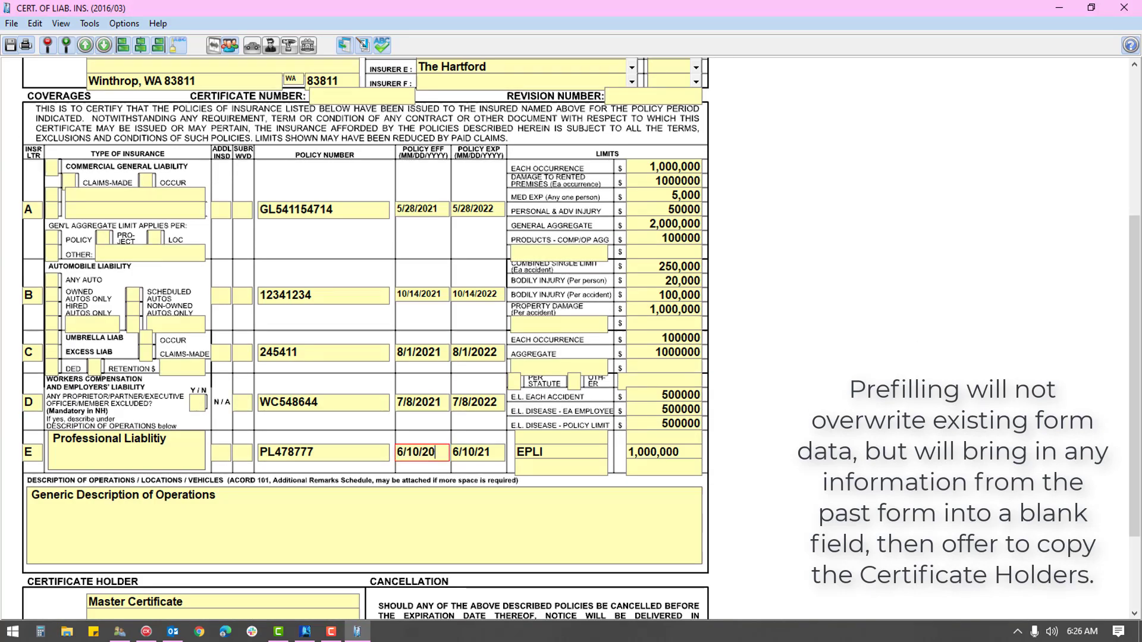
pyautogui.write('21')
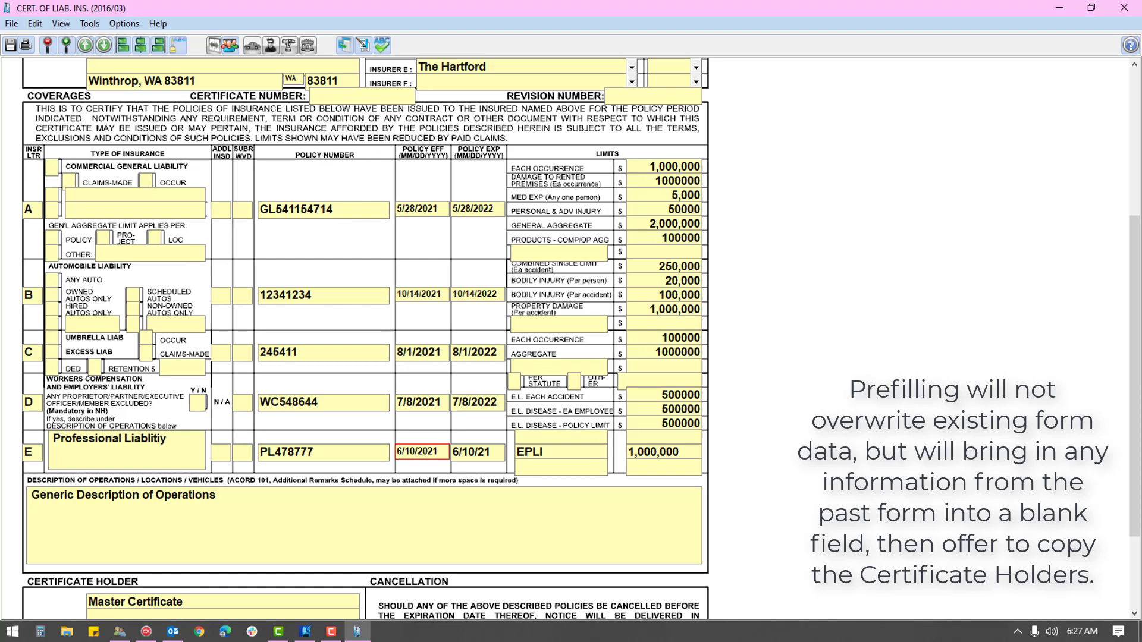
pyautogui.press('Tab')
pyautogui.press('BackSpace')
pyautogui.write('022')
pyautogui.press('Tab')
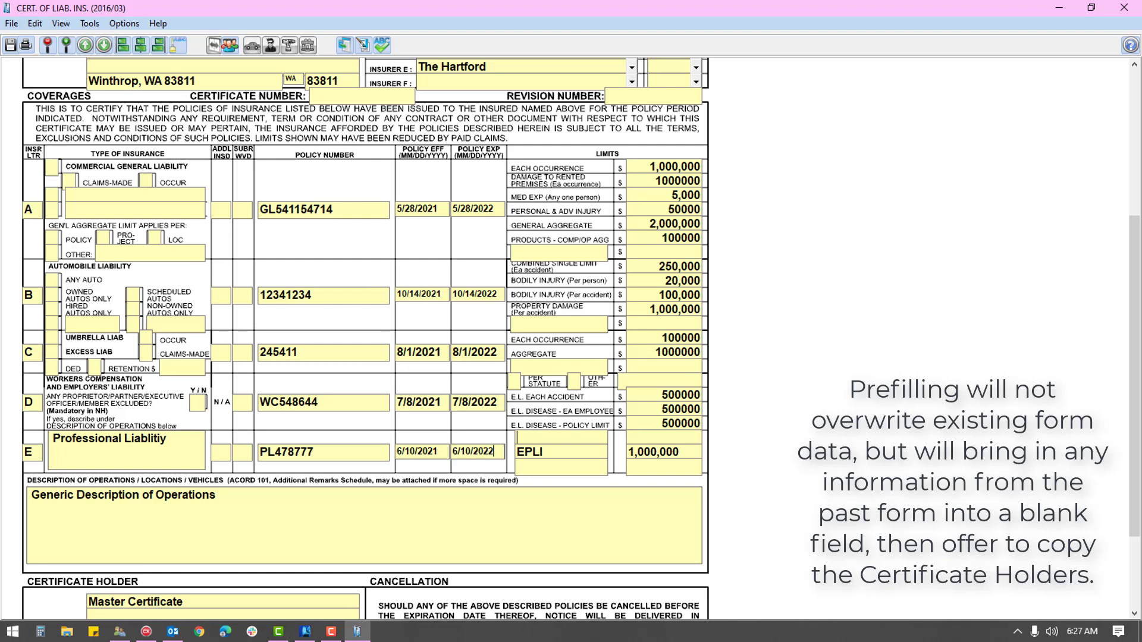
pyautogui.scroll(-1, 365, 330)
pyautogui.scroll(-1, 365, 416)
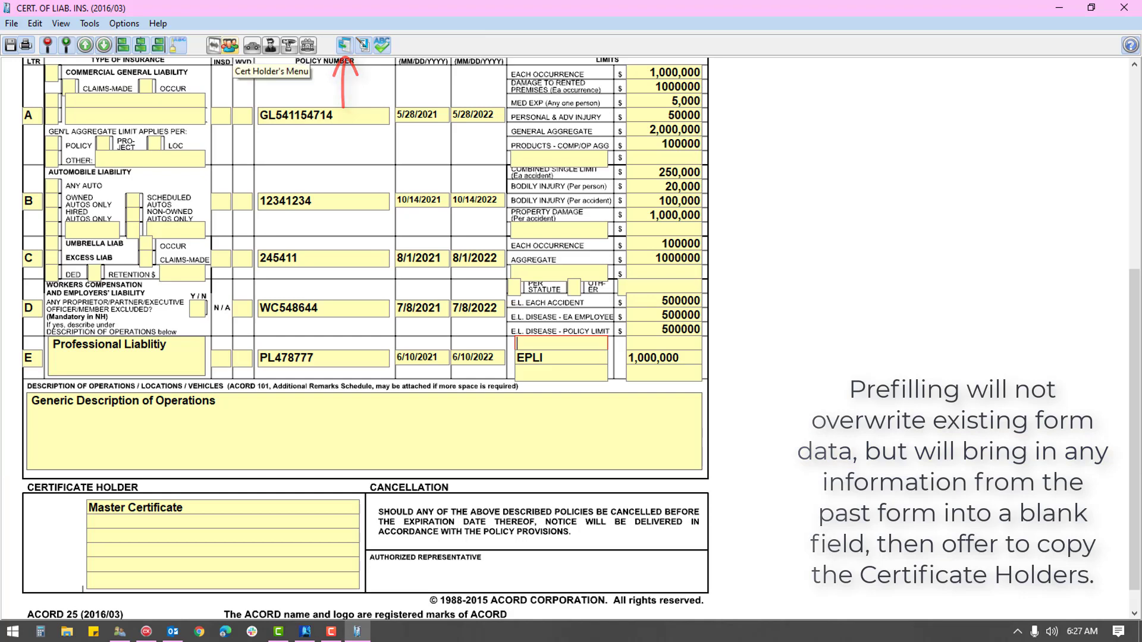
# Step: Generate and preview the Cert Holders Report listing the certificate's three holders
pyautogui.click(229, 45)
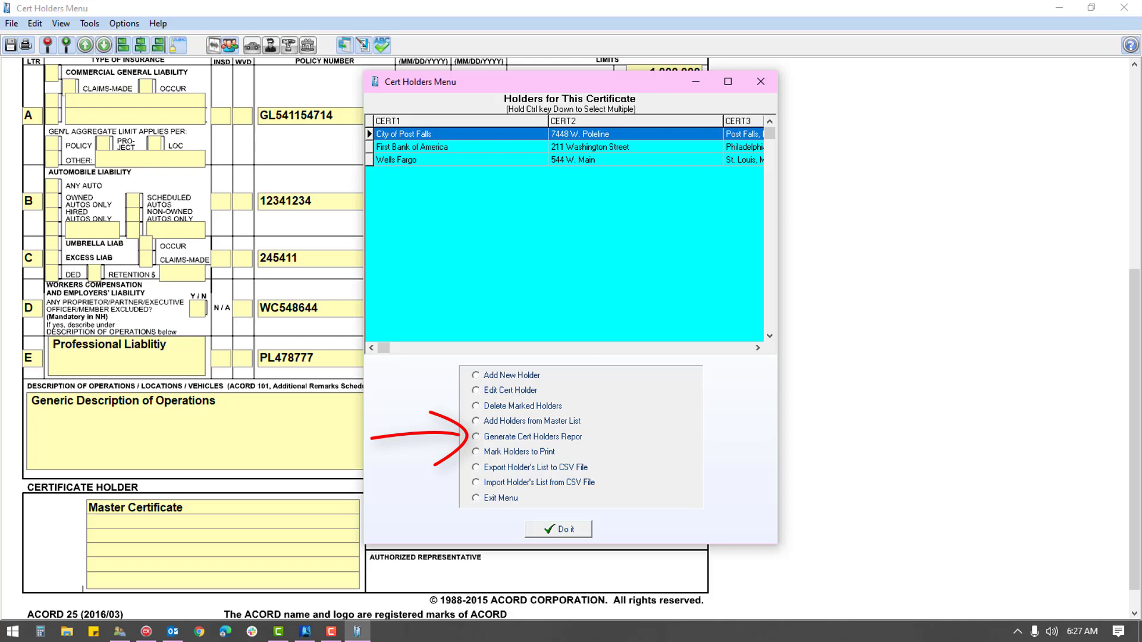
pyautogui.click(475, 437)
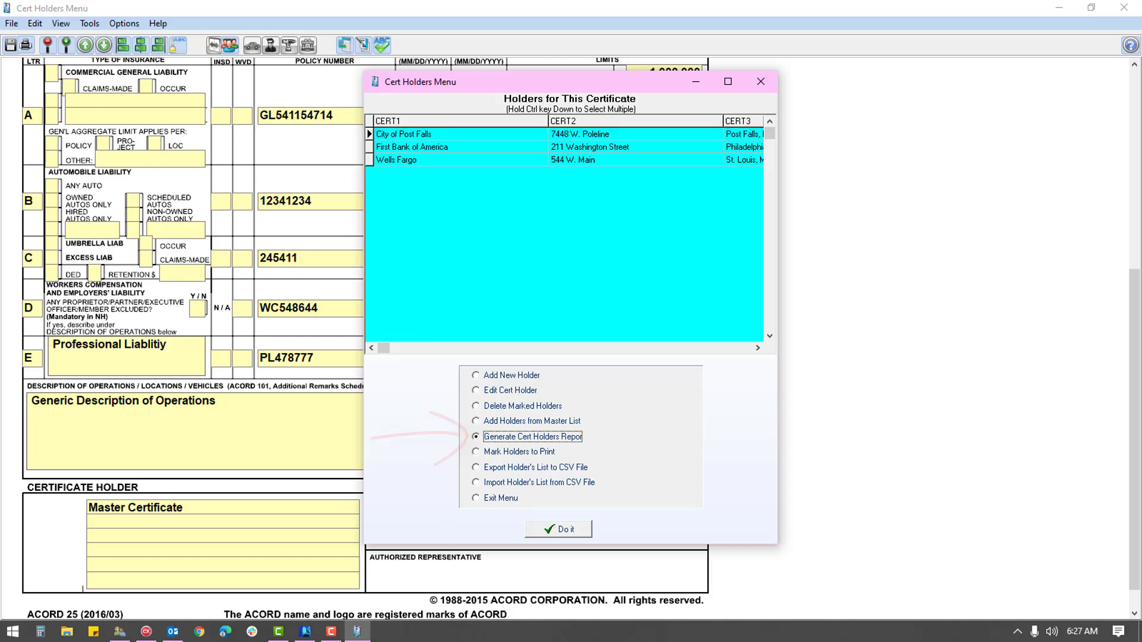
pyautogui.press('Tab')
pyautogui.press('Return')
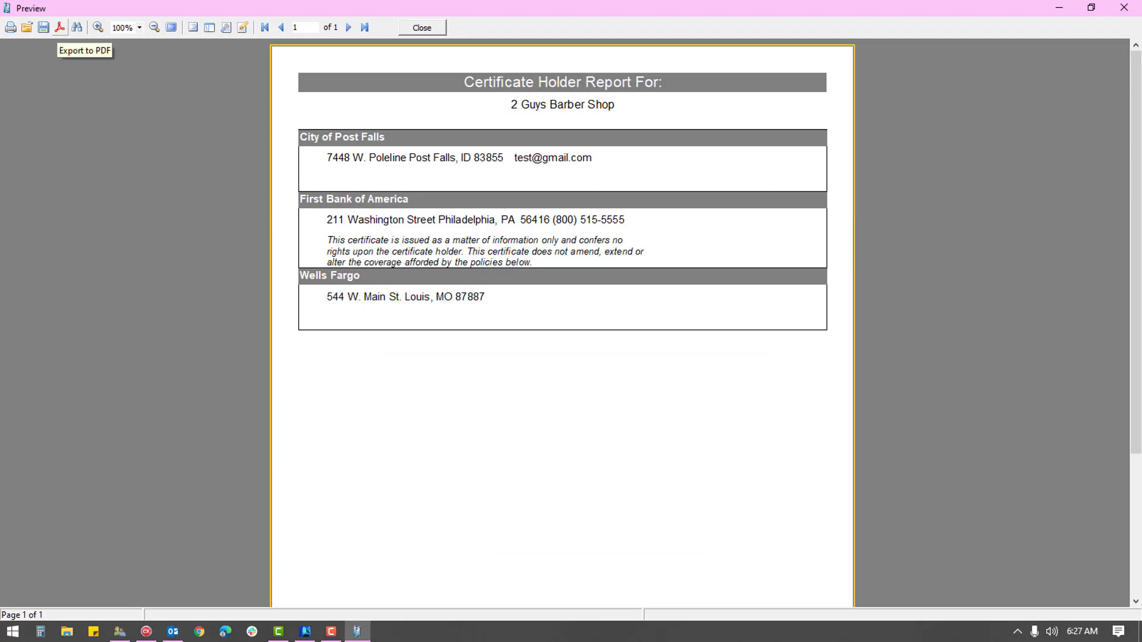
# Step: Export the holders report to PDF, then delete First Bank of America from the holders
pyautogui.click(59, 27)
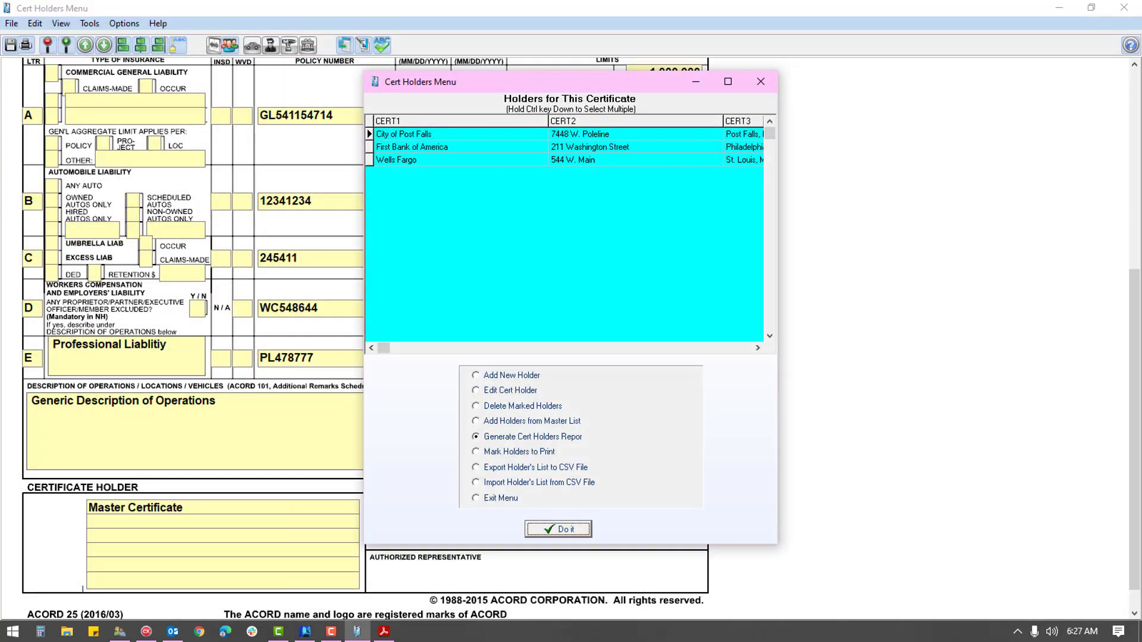
pyautogui.click(412, 147)
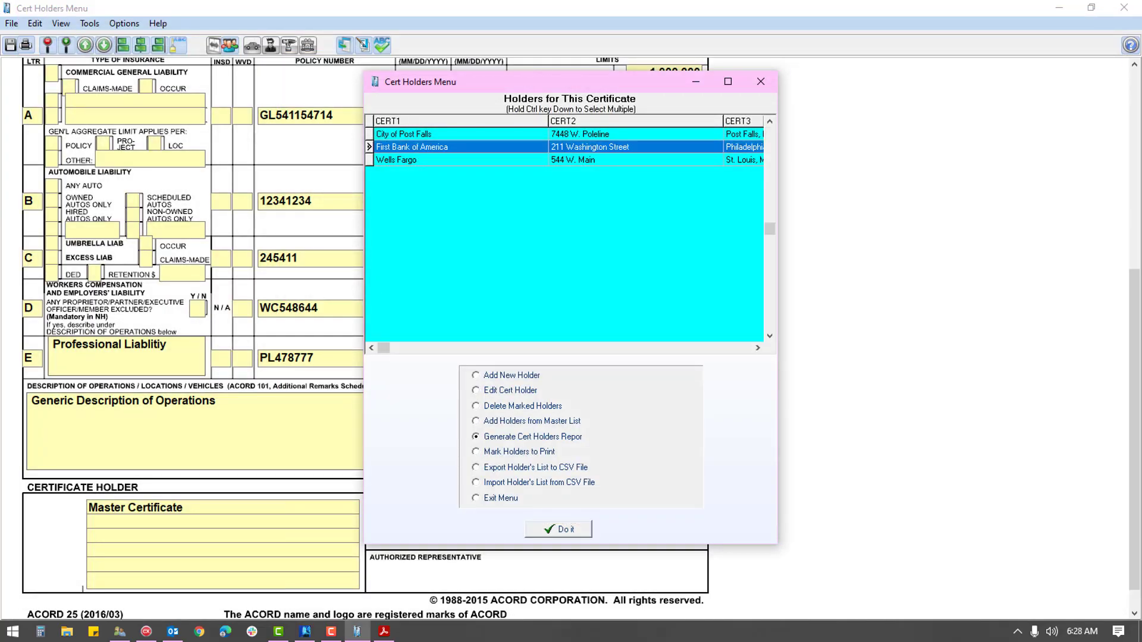
pyautogui.click(522, 406)
pyautogui.click(557, 529)
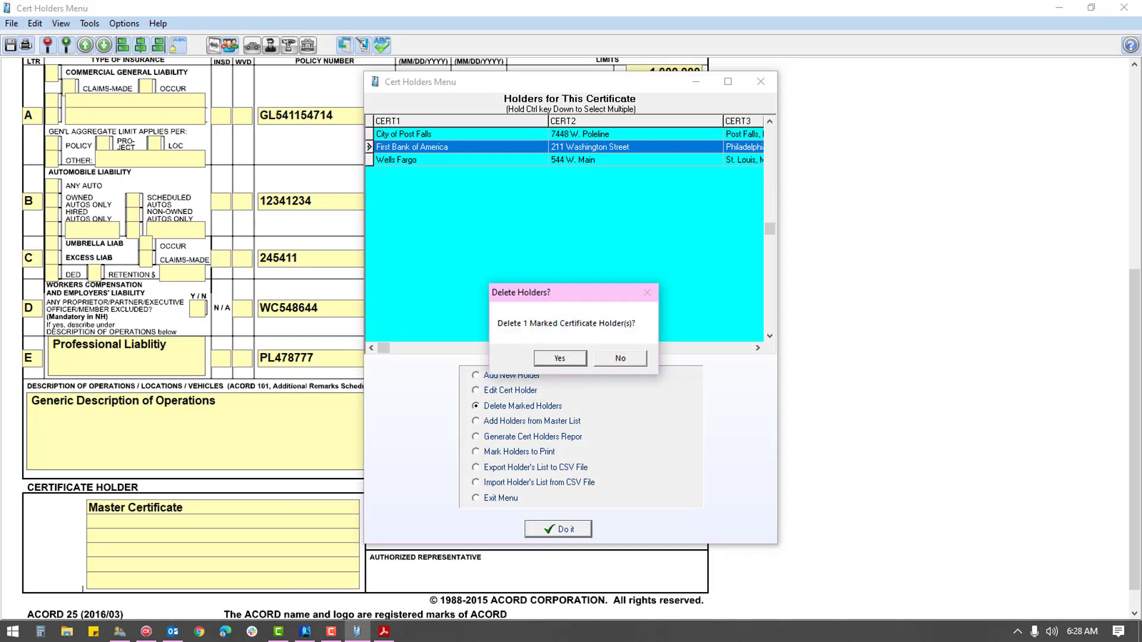
pyautogui.click(559, 358)
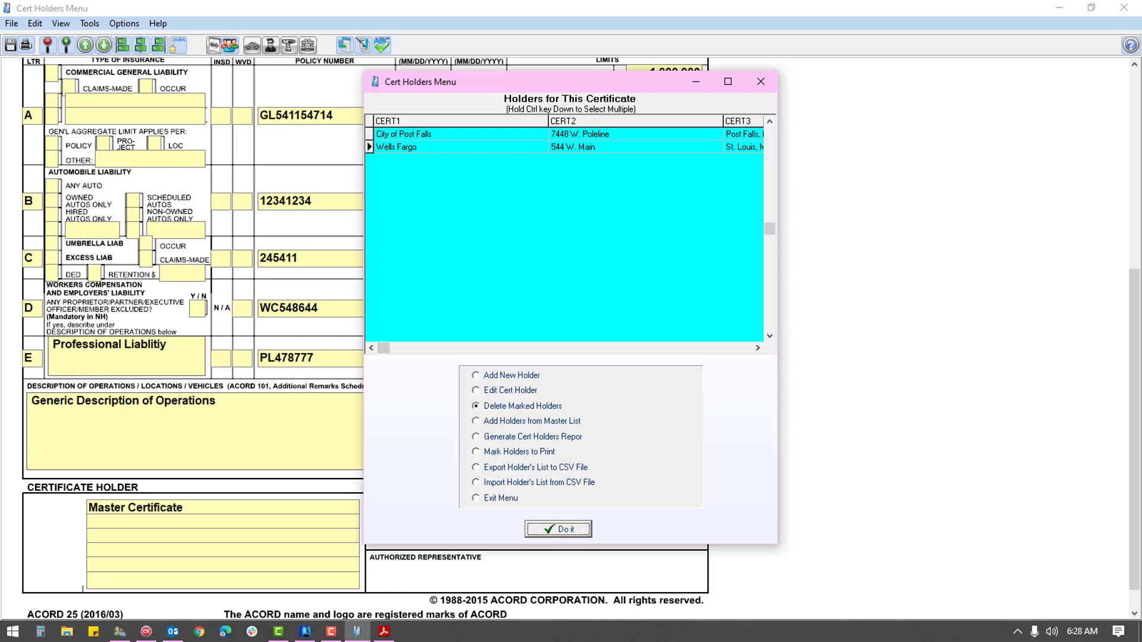
pyautogui.click(523, 482)
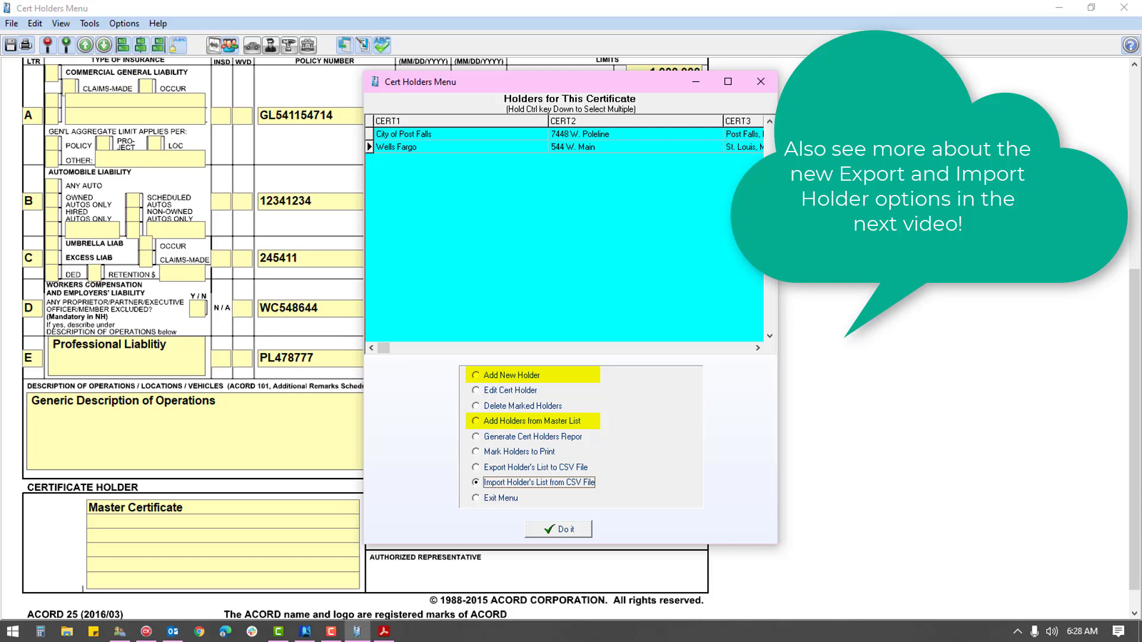
pyautogui.click(523, 421)
pyautogui.press('Return')
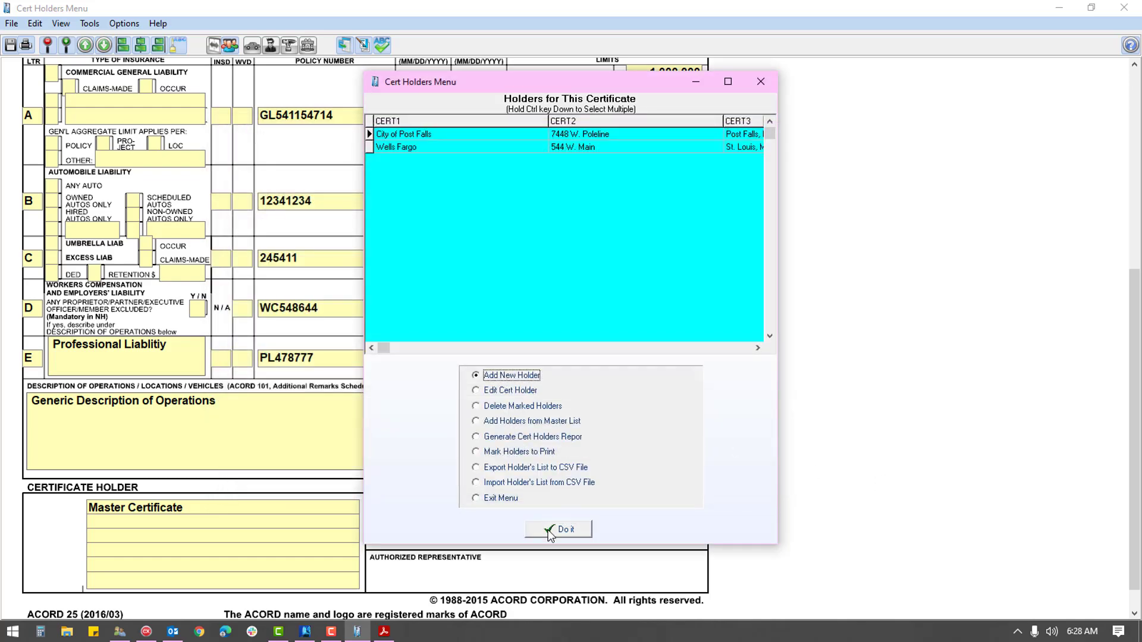
# Step: Enter Bank of America, 100 W. Main, Seattle, WA 98003, its contact e-mail, and Garage Liability additional insured
pyautogui.press('Return')
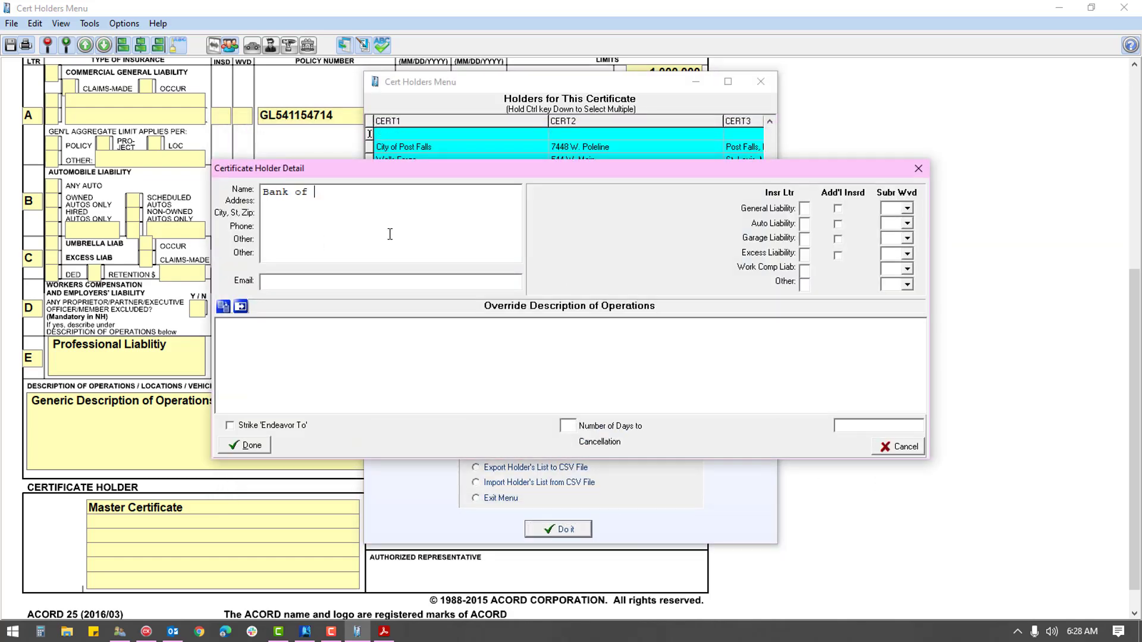
pyautogui.press('Return')
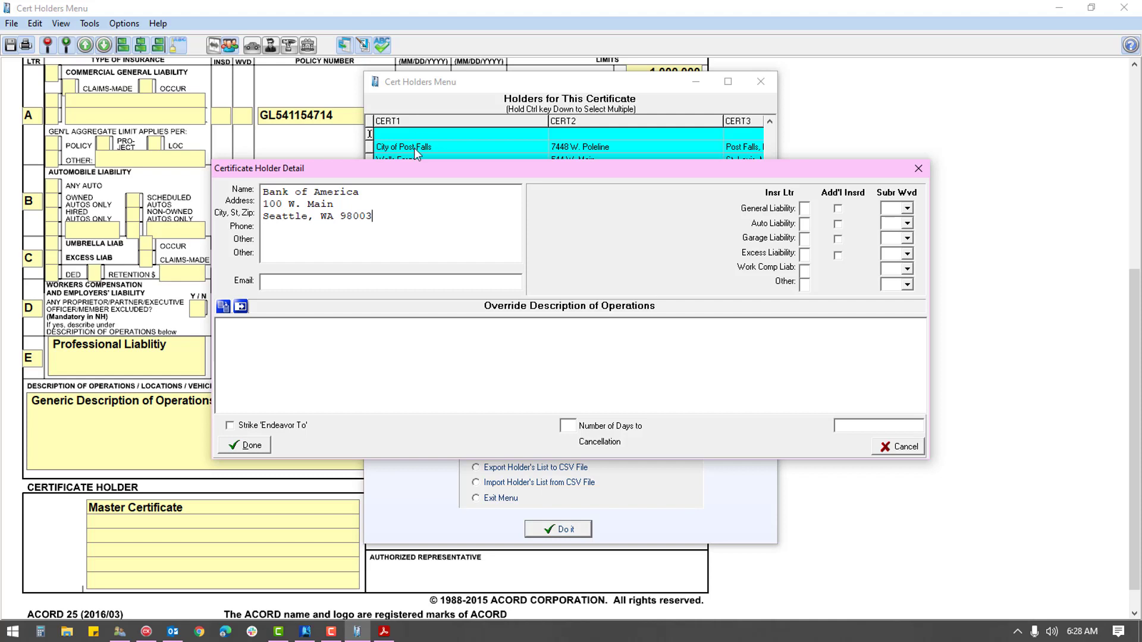
pyautogui.click(300, 282)
pyautogui.write('Q')
pyautogui.click(838, 239)
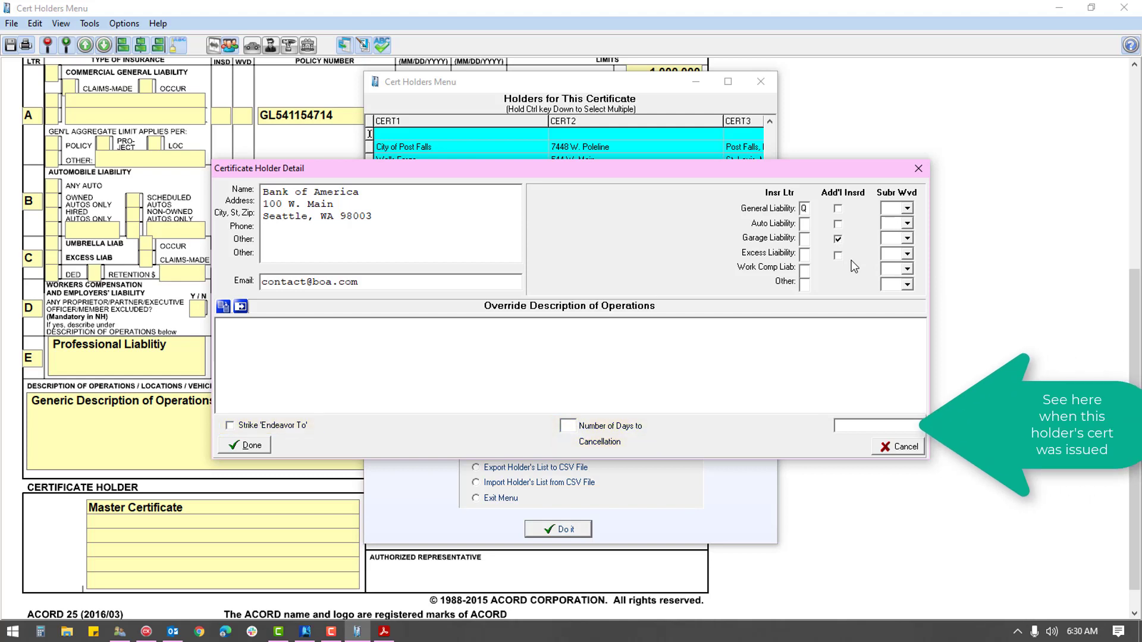
# Step: Paste into the Override Description box, then open Saved Description of Operations Text
pyautogui.rightClick(349, 346)
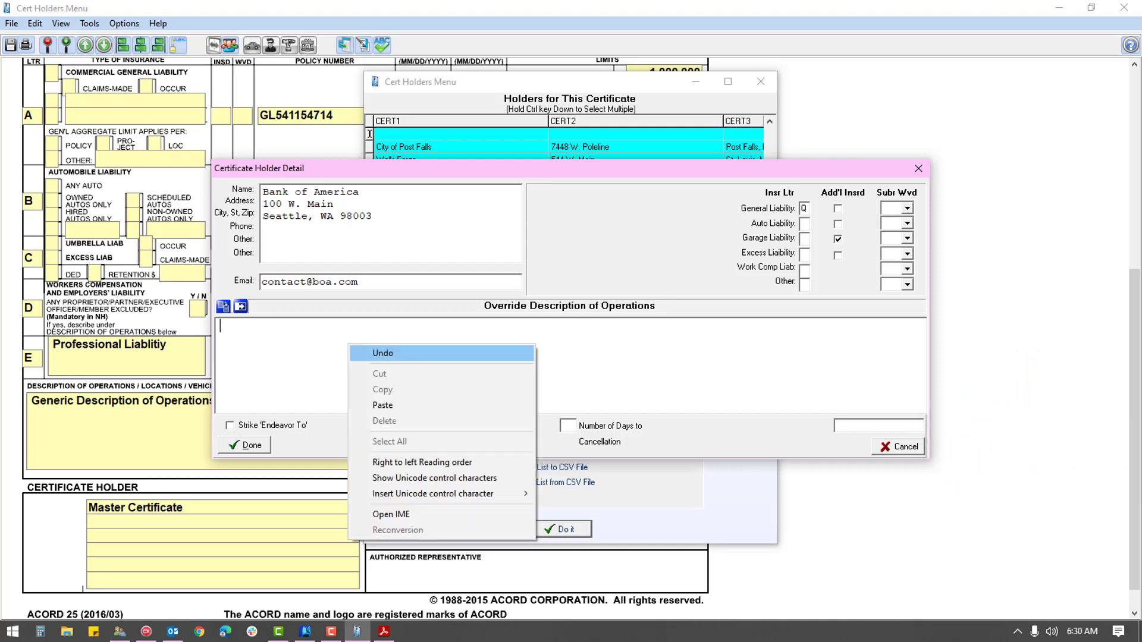
pyautogui.click(383, 405)
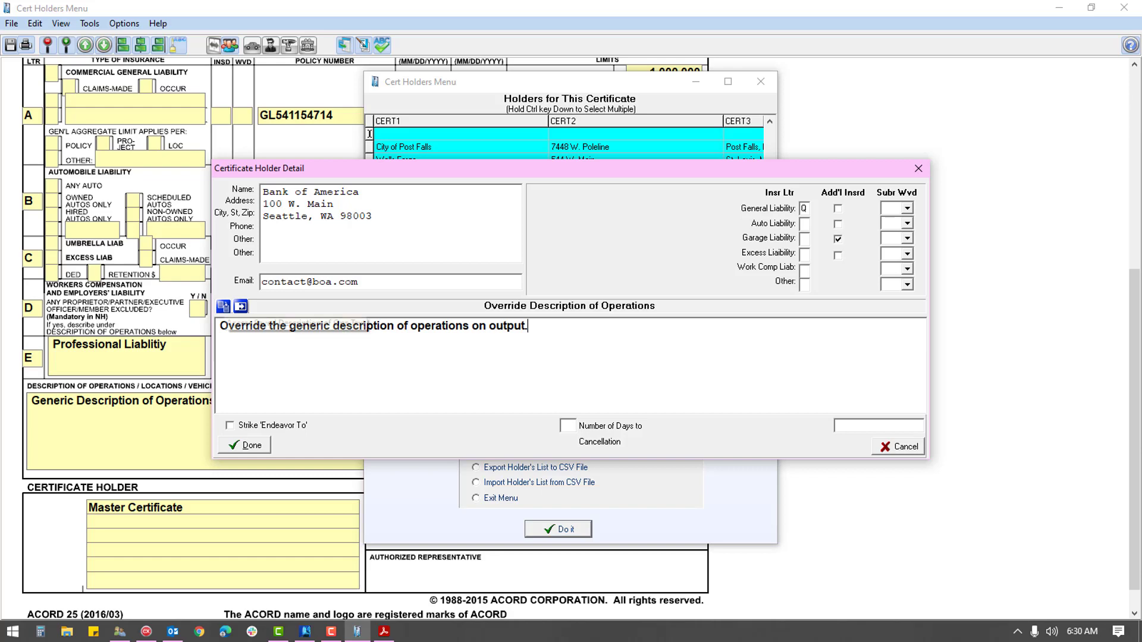
pyautogui.click(223, 306)
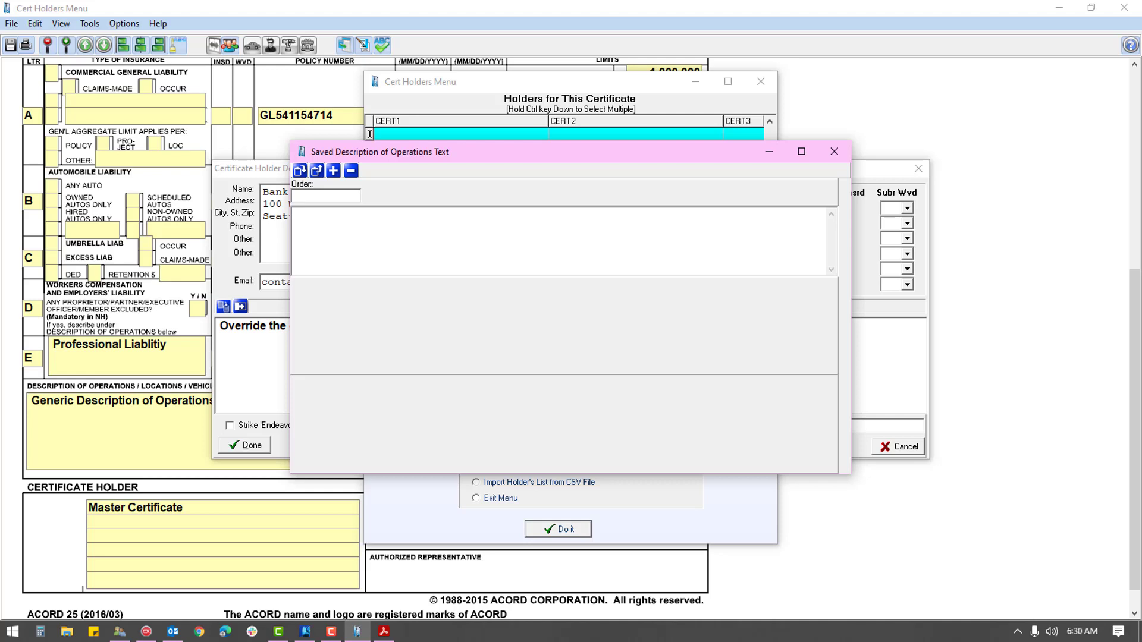
# Step: Add the override wording as saved description 'test' and close the list
pyautogui.write('test')
pyautogui.press('Tab')
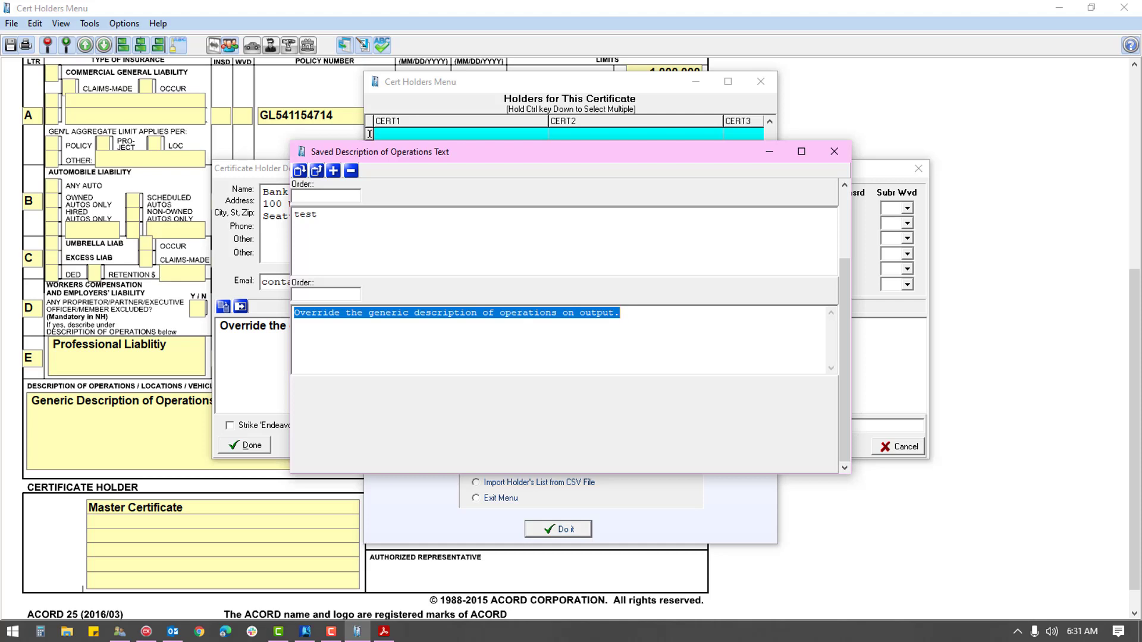
pyautogui.press('Return')
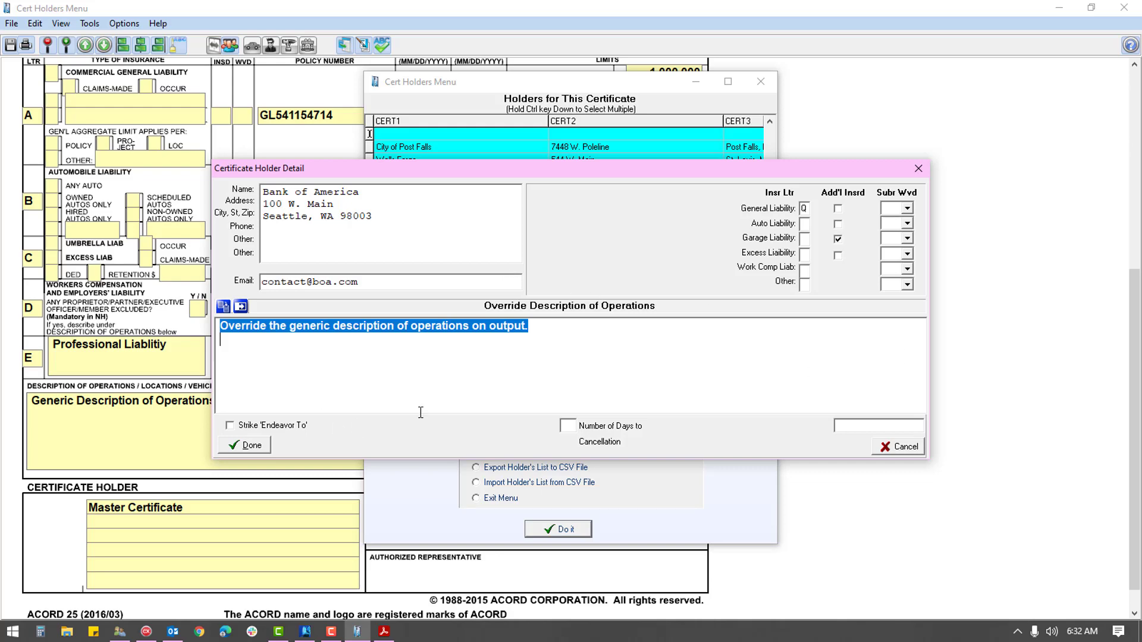
# Step: Add Bank of America as third holder, insert the sample signature .bmp, and pick Mark Holders to Print
pyautogui.click(244, 445)
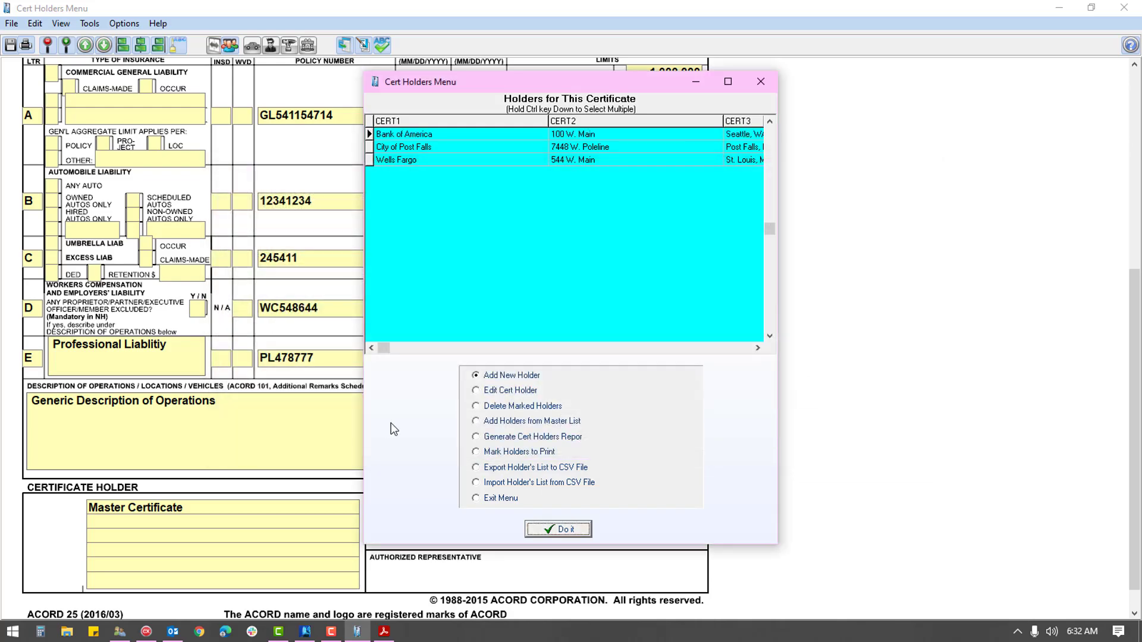
pyautogui.press('Escape')
pyautogui.click(362, 46)
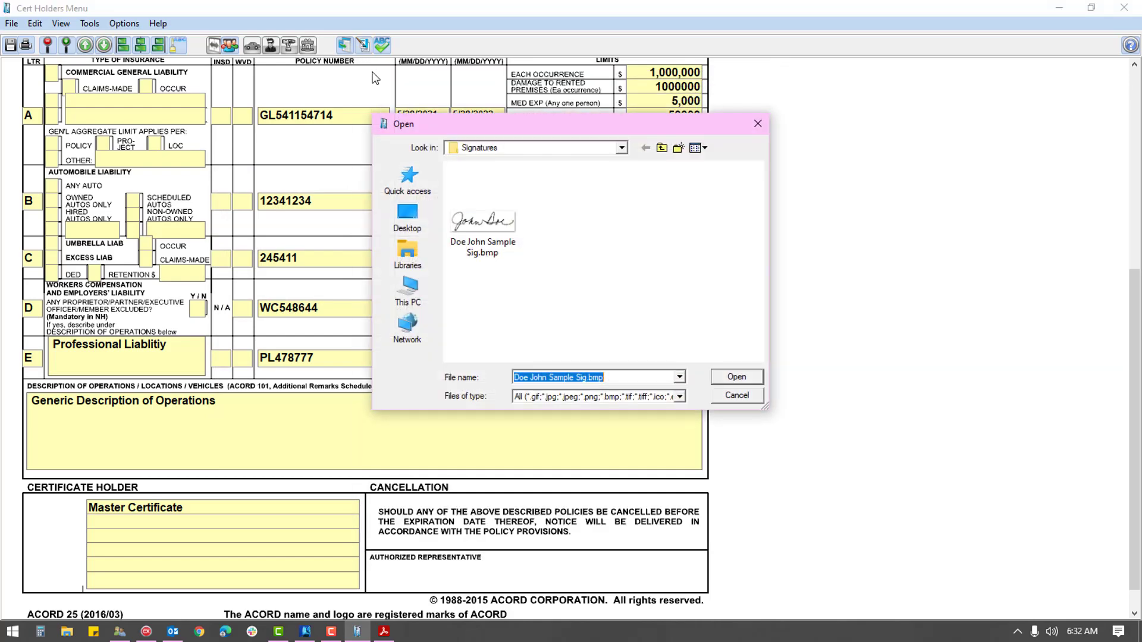
pyautogui.click(736, 377)
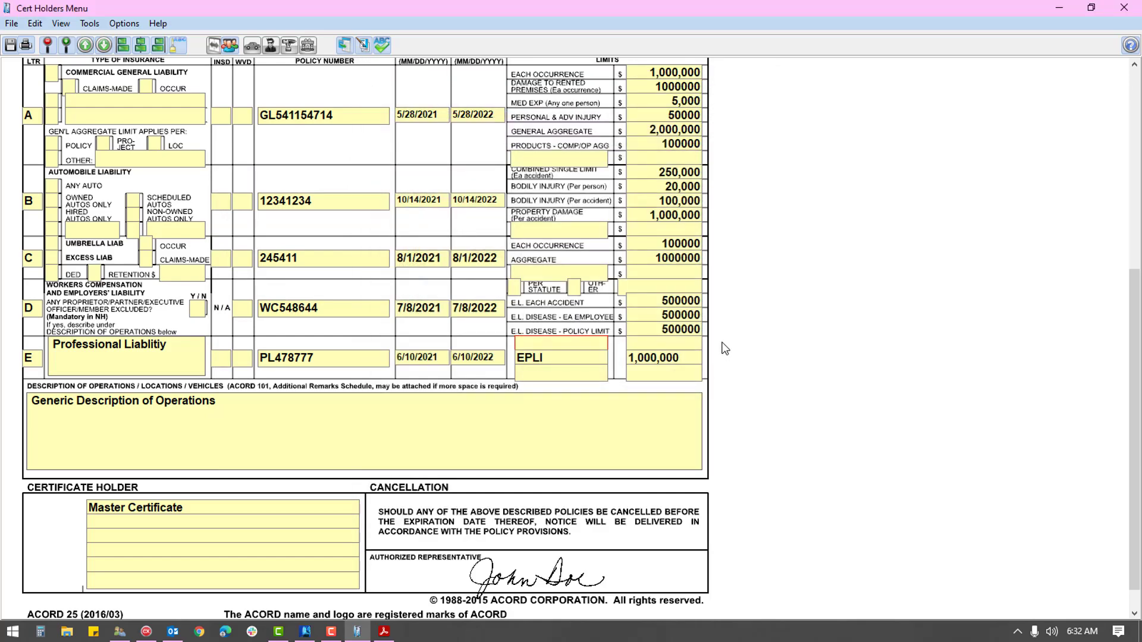
pyautogui.click(232, 44)
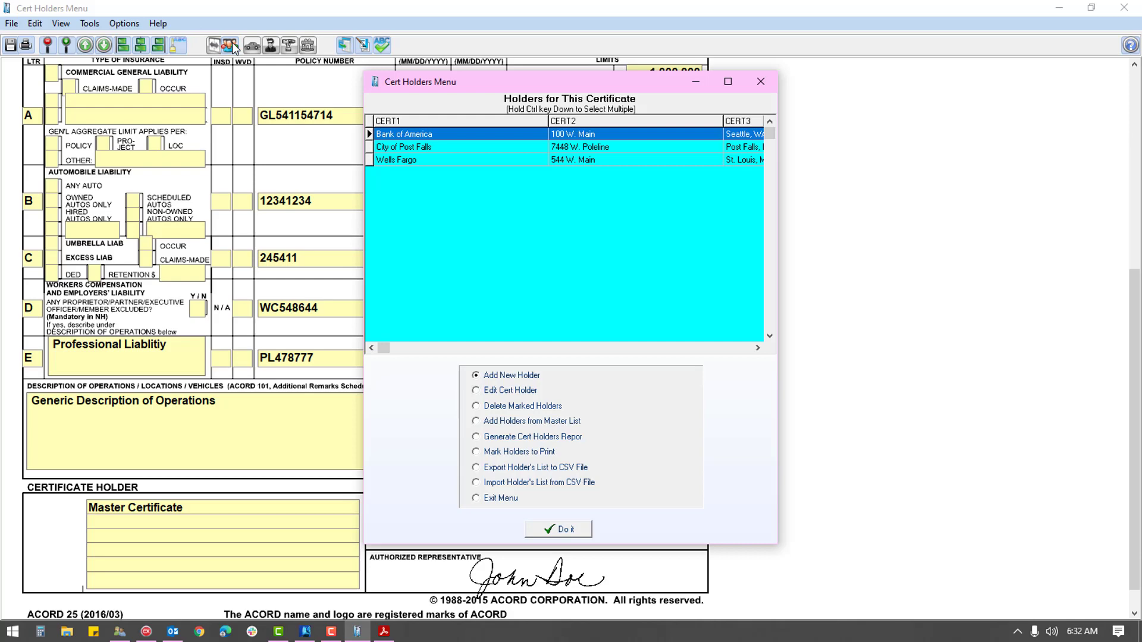
pyautogui.click(496, 452)
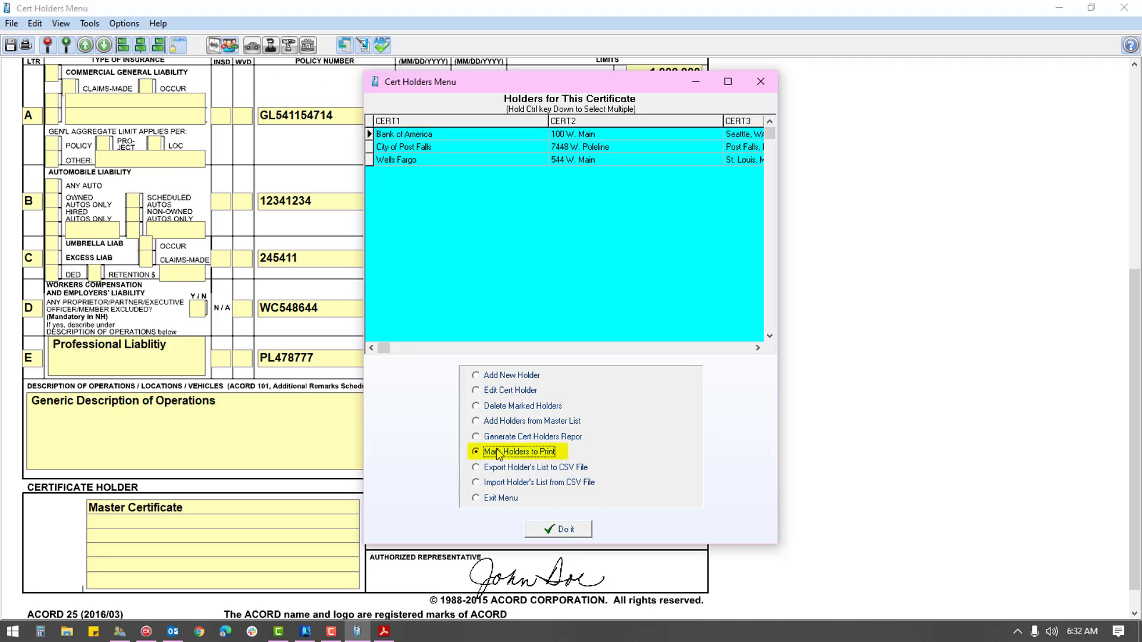
# Step: Check Mark/Unmark All to mark all three holders for printing and confirm
pyautogui.click(565, 531)
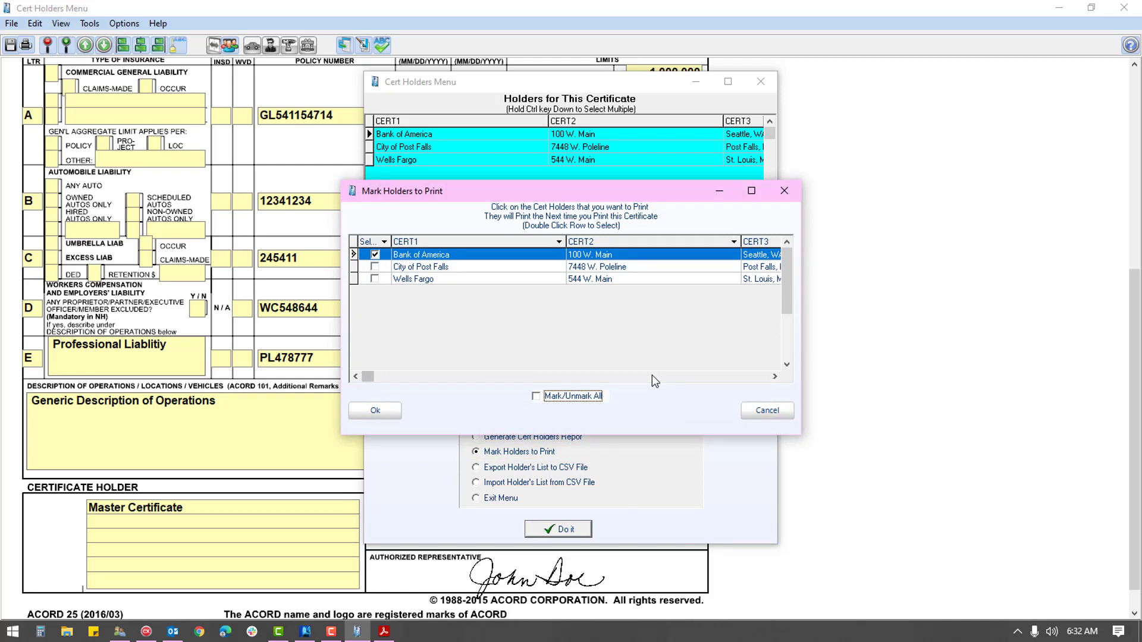
pyautogui.click(536, 396)
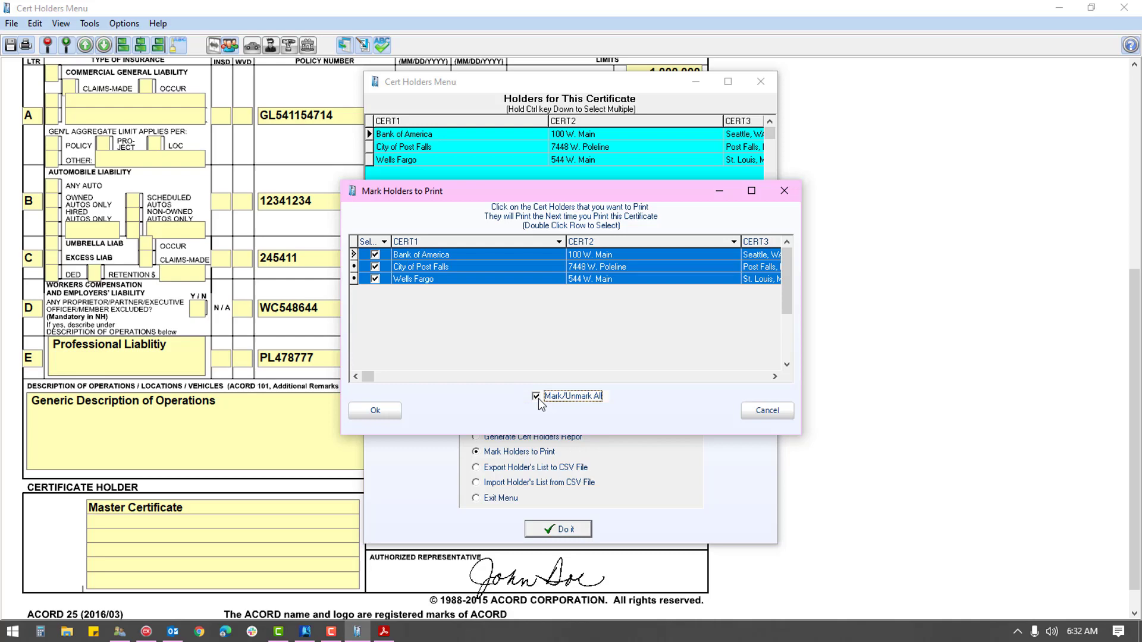
pyautogui.click(375, 410)
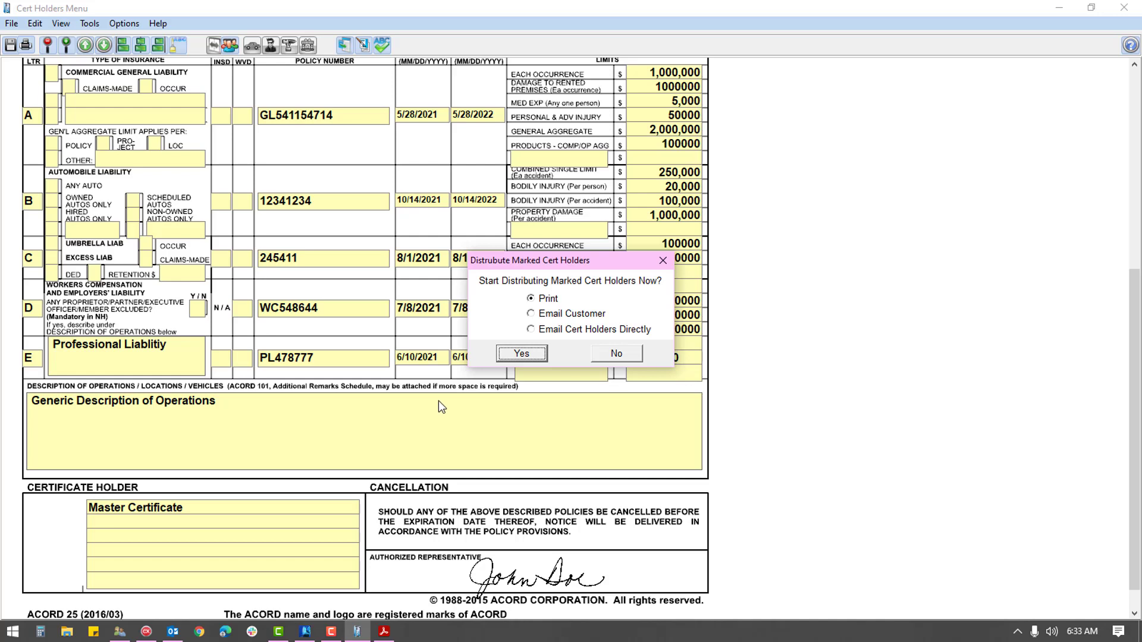
# Step: Email the certificate directly to marked holders with message 'Test to individual holders'
pyautogui.click(559, 315)
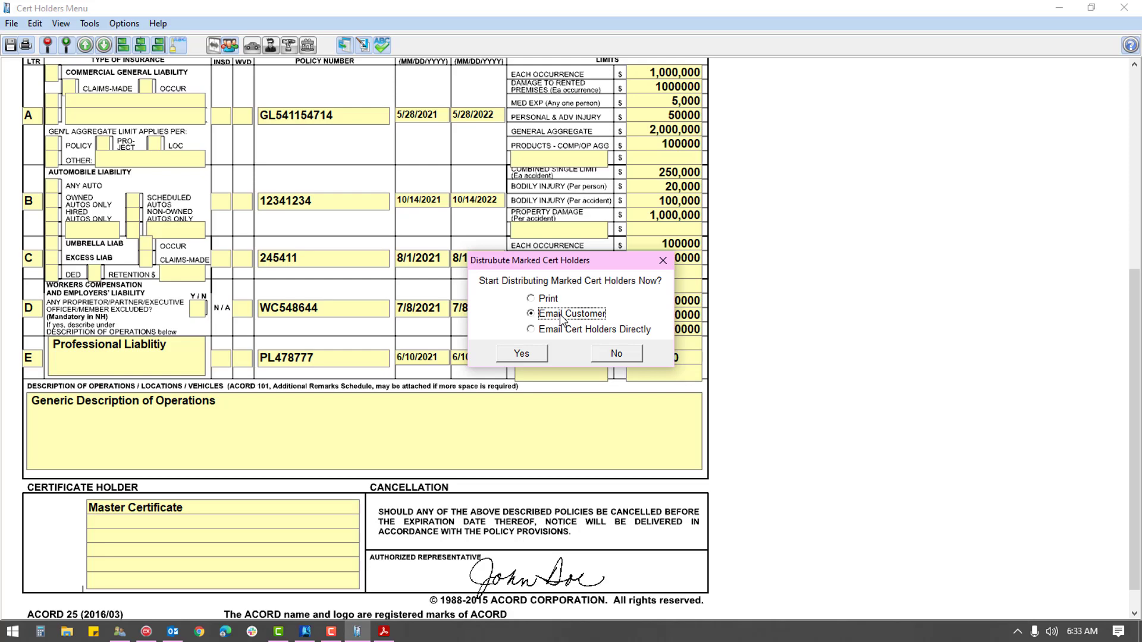
pyautogui.click(567, 330)
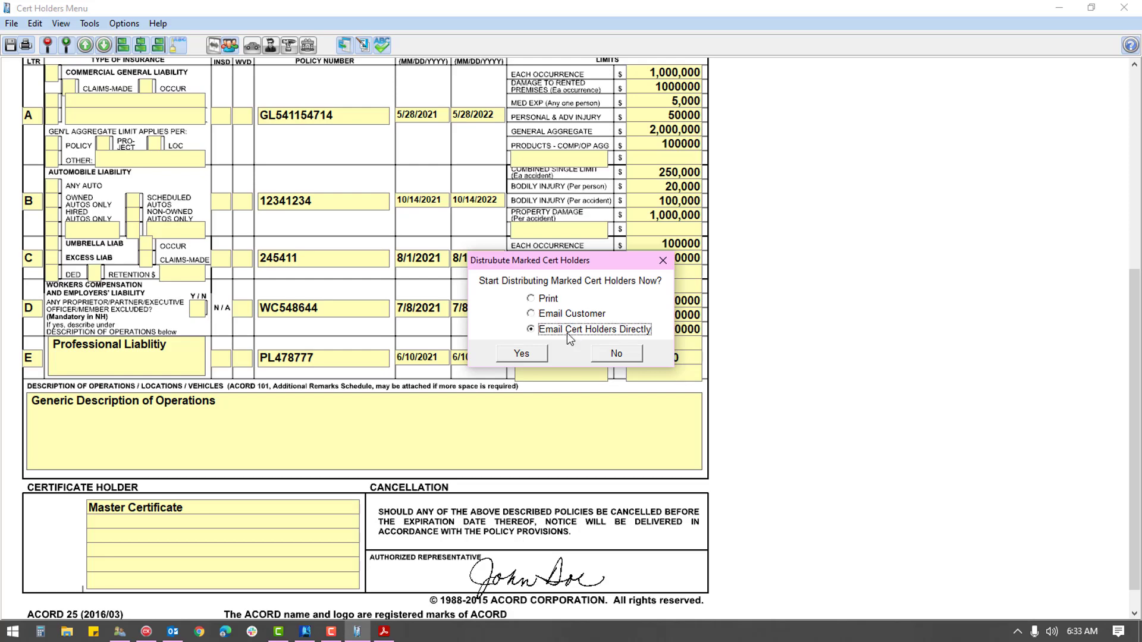
pyautogui.click(521, 354)
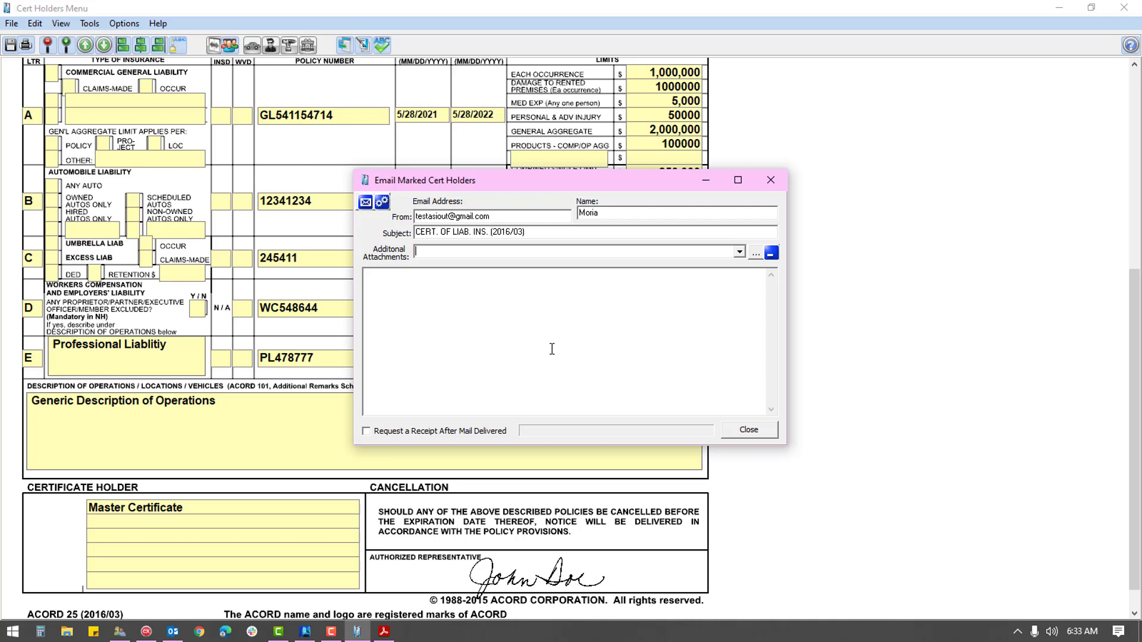
pyautogui.click(515, 312)
pyautogui.write('Test to individual holders')
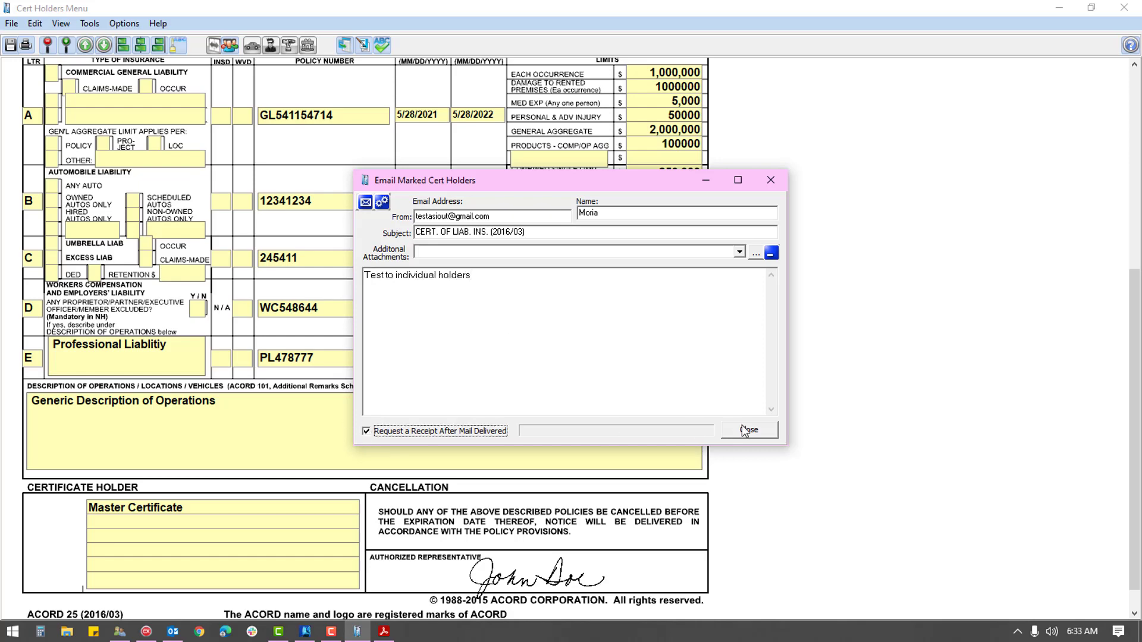
pyautogui.click(365, 202)
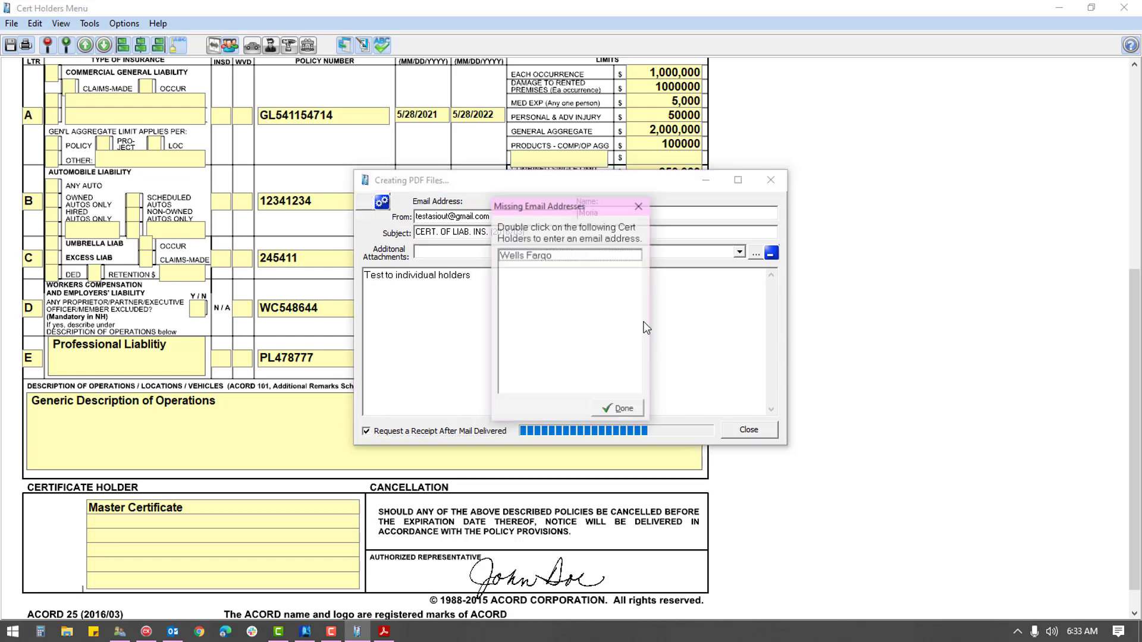
# Step: Give Wells Fargo an e-mail address so it receives the certificate
pyautogui.doubleClick(523, 252)
pyautogui.write('test')
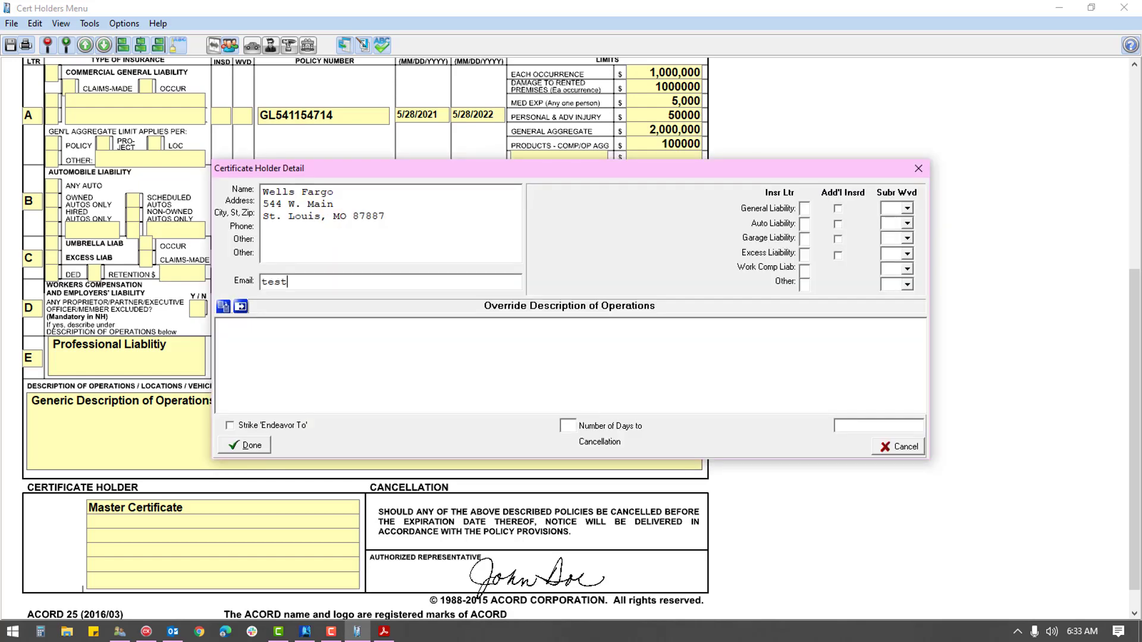
pyautogui.write('@test.com')
pyautogui.press('Return')
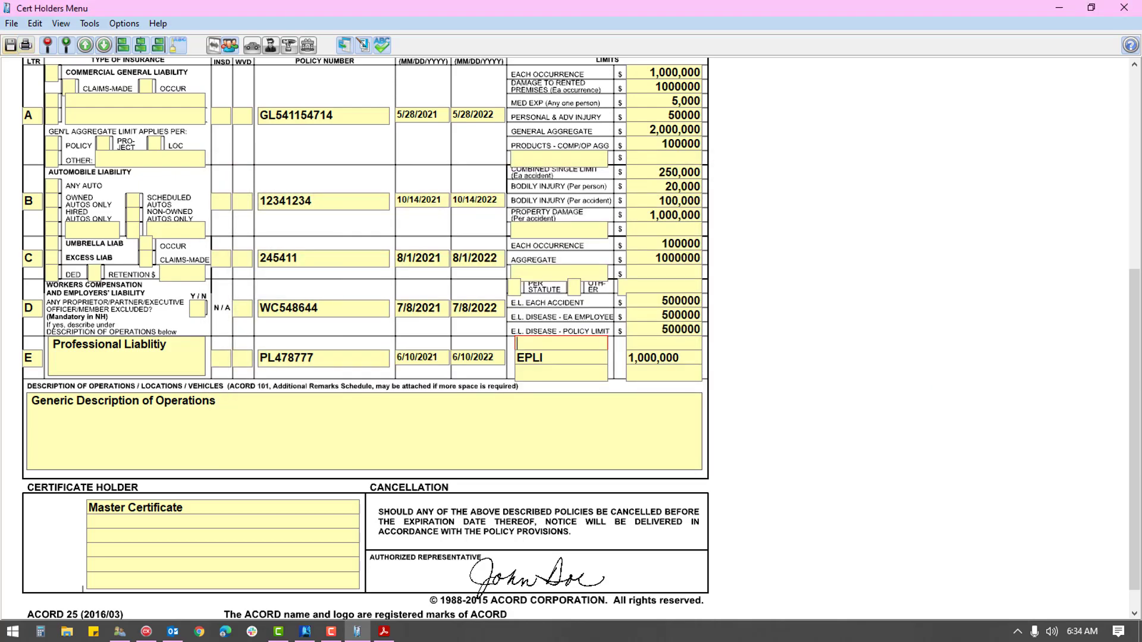
# Step: Export the certificate to the Desktop as a PDF named 'cert packet for 2 Guys'
pyautogui.click(11, 24)
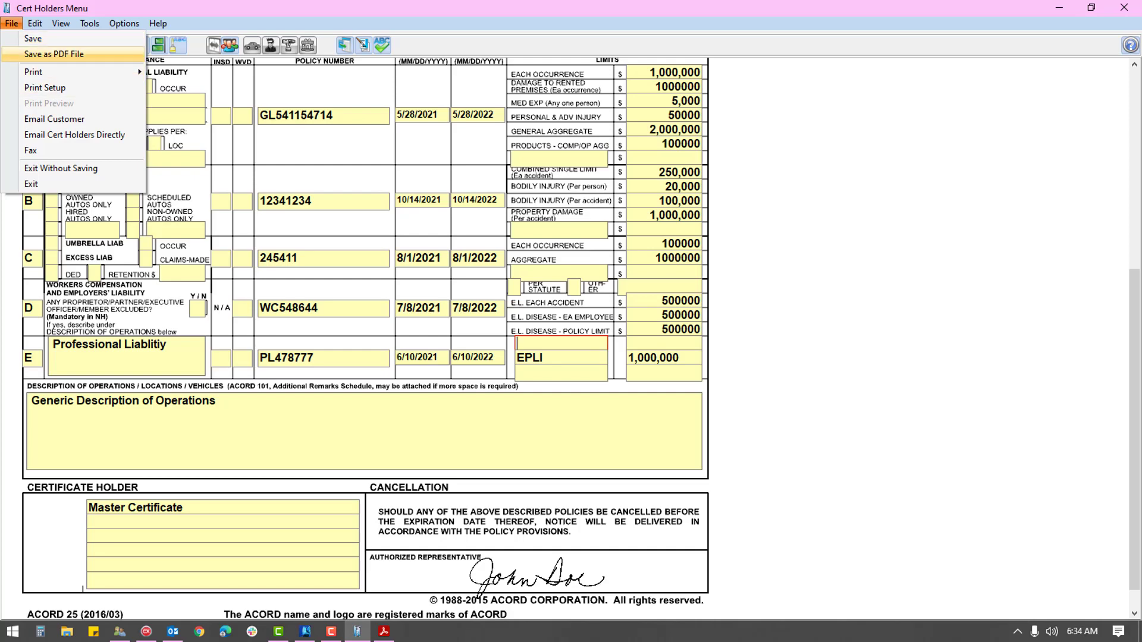
pyautogui.click(53, 54)
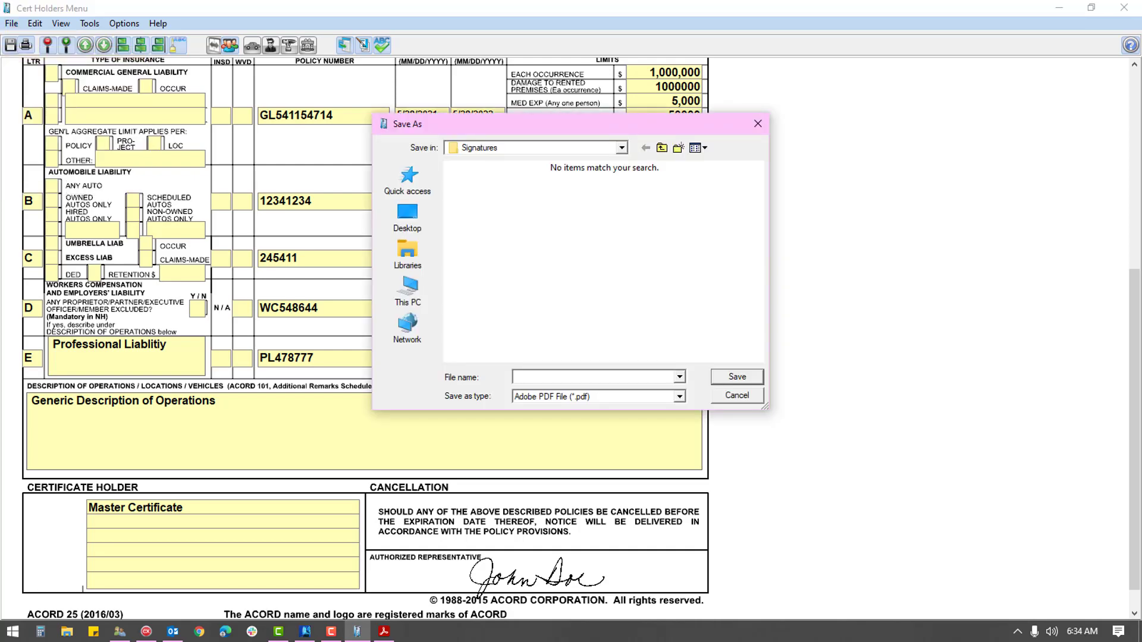
pyautogui.click(407, 217)
pyautogui.write('c')
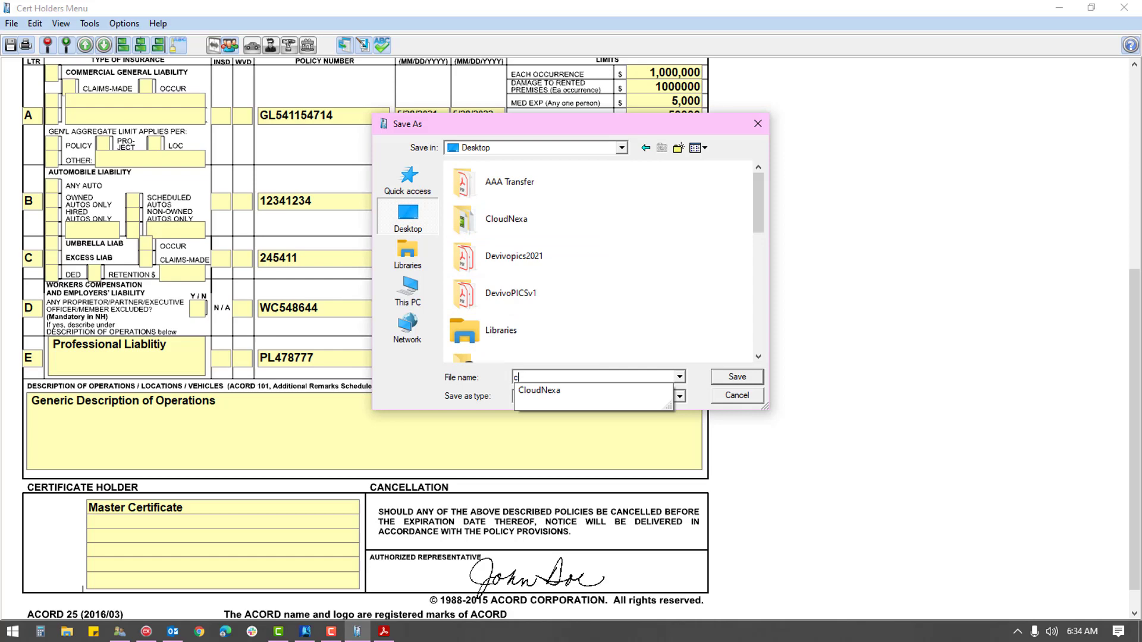
pyautogui.write('ert packet for 2 Guys')
pyautogui.press('Return')
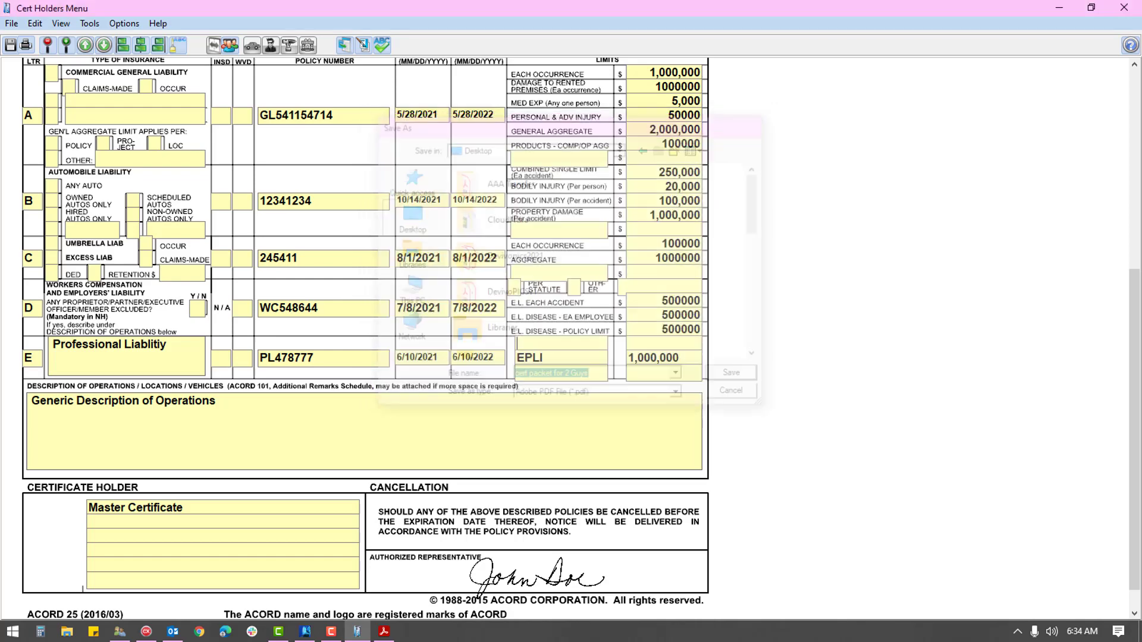